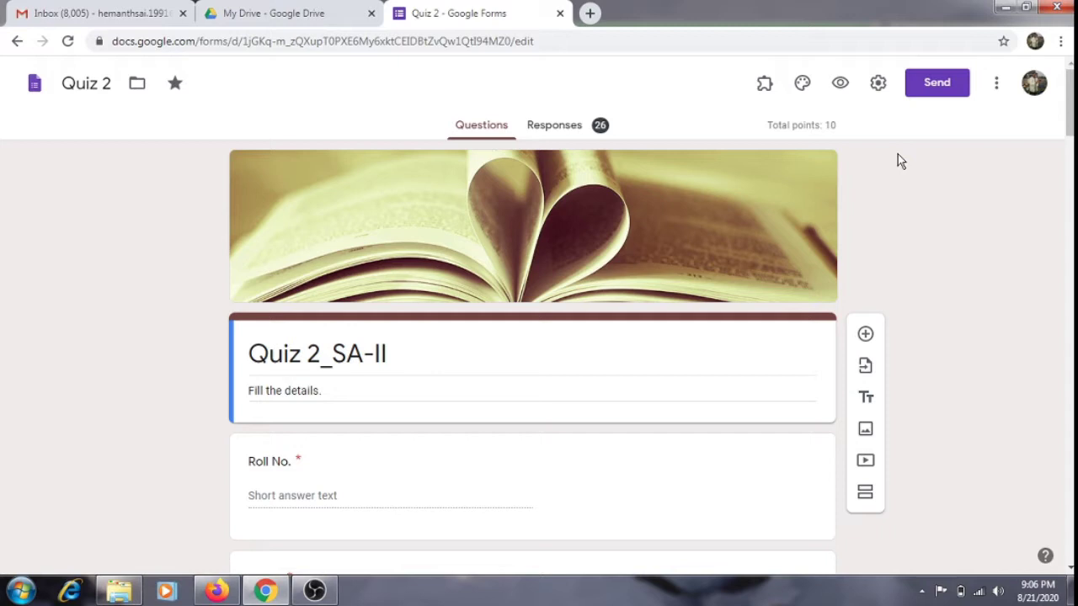
Open the Add-ons marketplace from the form's three-dot More menu.
{"action": "left_click", "coordinate": [998, 84]}
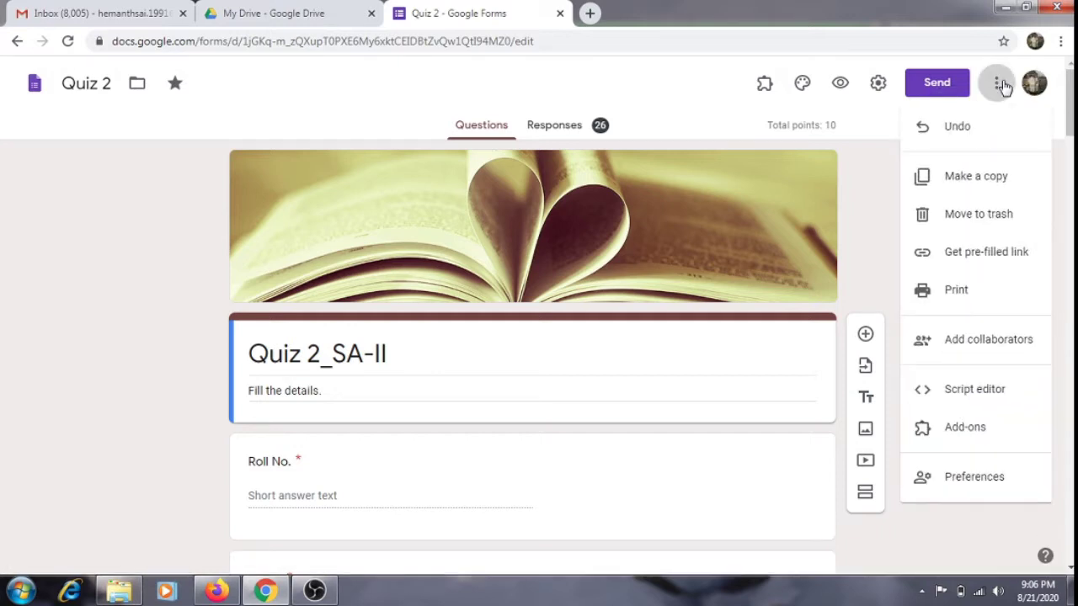
{"action": "left_click", "coordinate": [951, 426]}
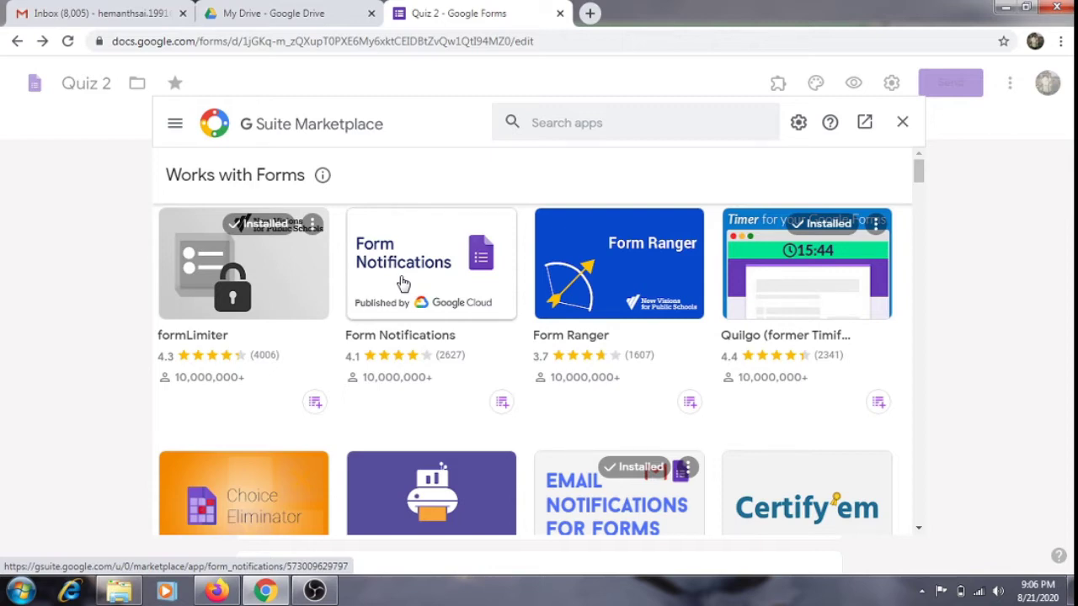
Install Form Notifications with the chosen account and allow its requested permissions.
{"action": "left_click", "coordinate": [403, 282]}
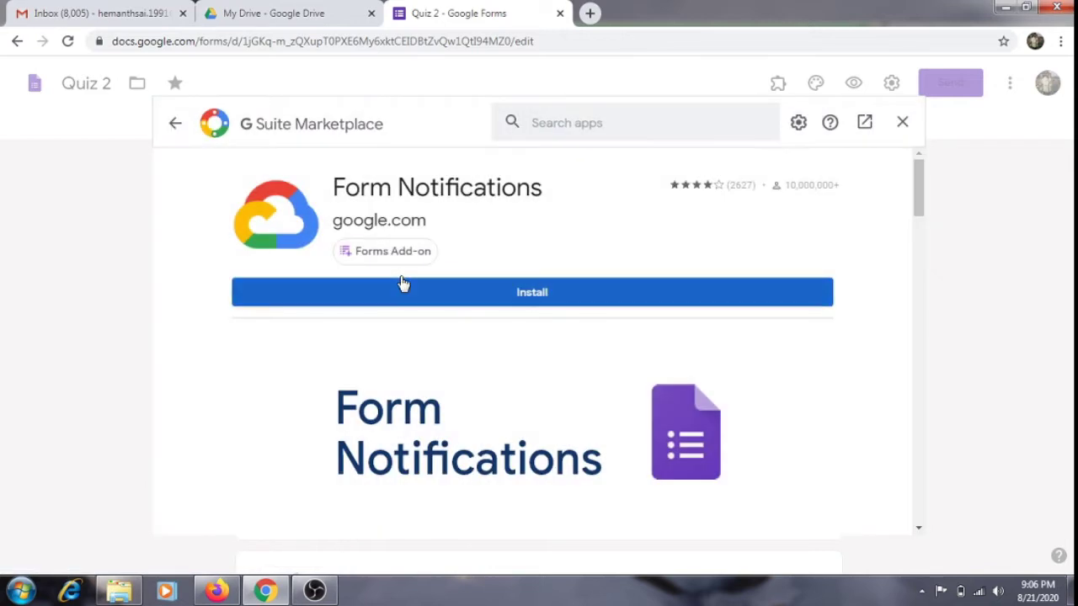
{"action": "left_click", "coordinate": [411, 292]}
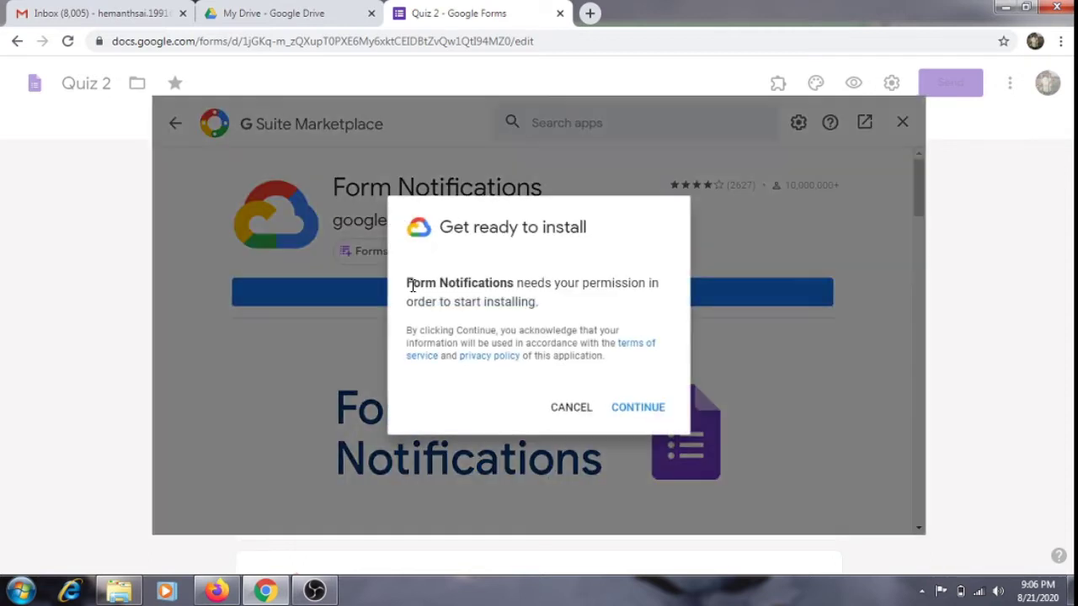
{"action": "left_click", "coordinate": [625, 411]}
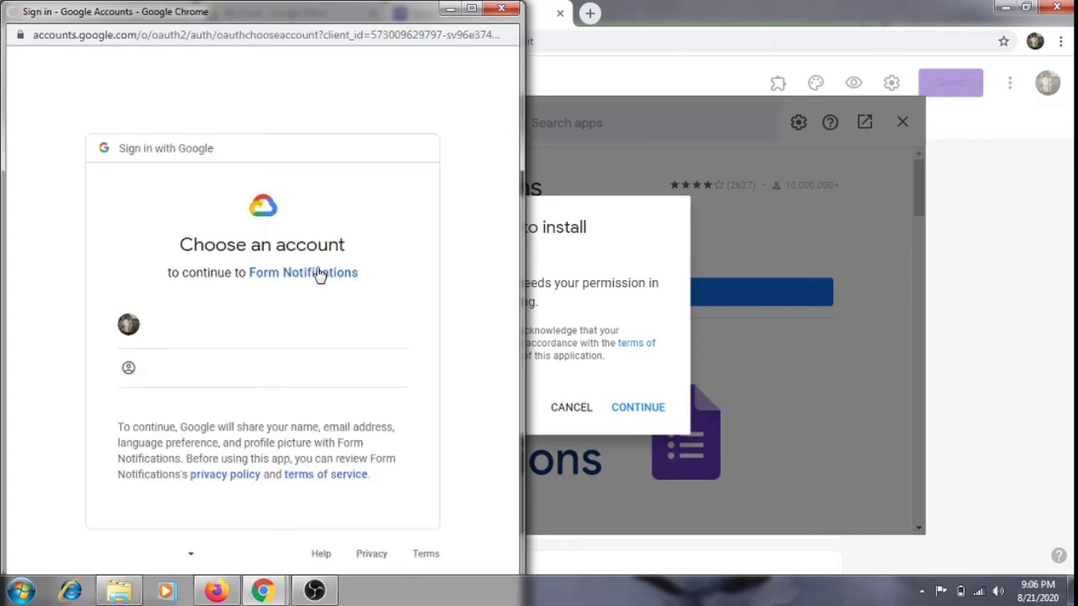
{"action": "left_click", "coordinate": [238, 327]}
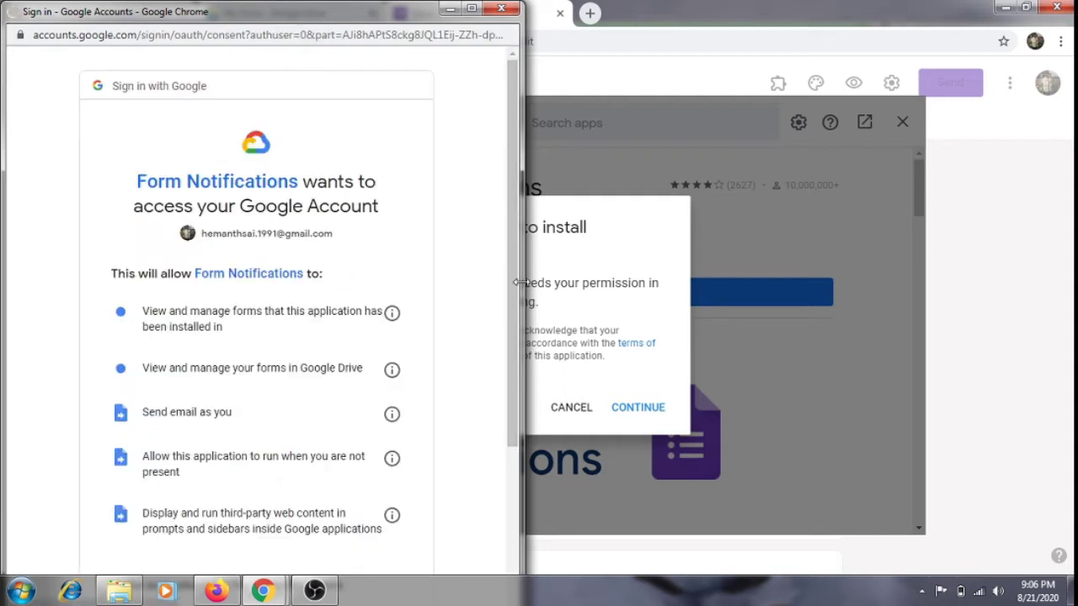
{"action": "left_click_drag", "start_coordinate": [516, 283], "coordinate": [524, 423]}
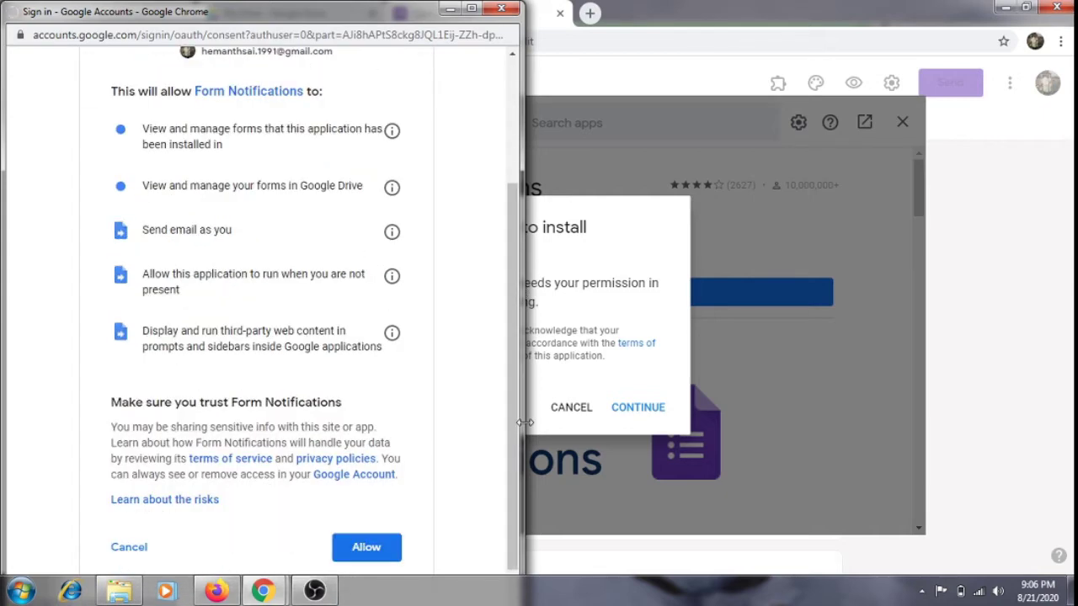
{"action": "scroll", "coordinate": [515, 419], "scroll_direction": "down", "scroll_amount": 1}
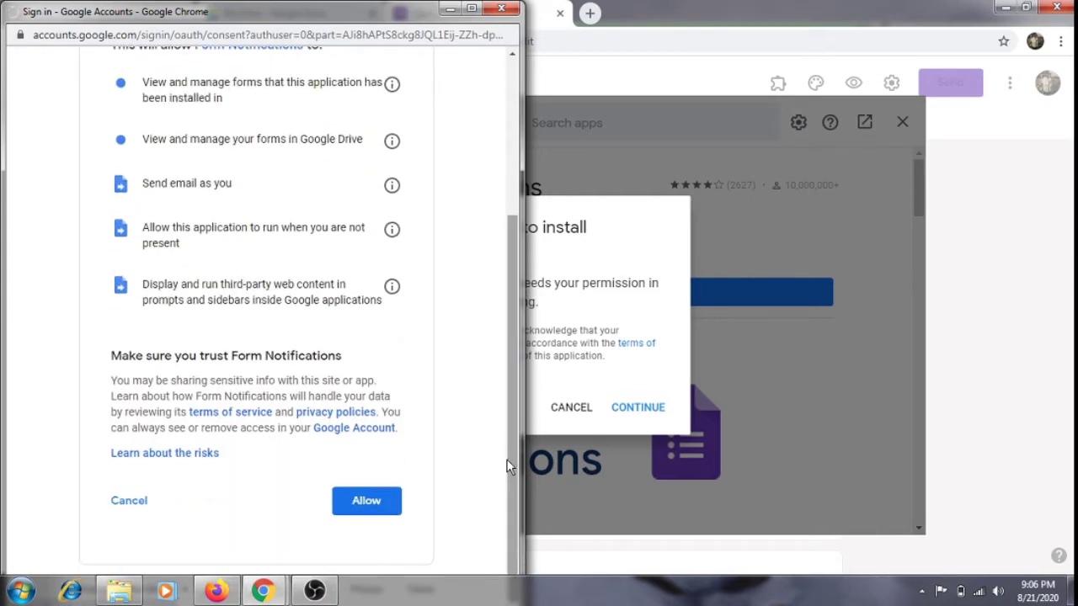
{"action": "left_click", "coordinate": [367, 503]}
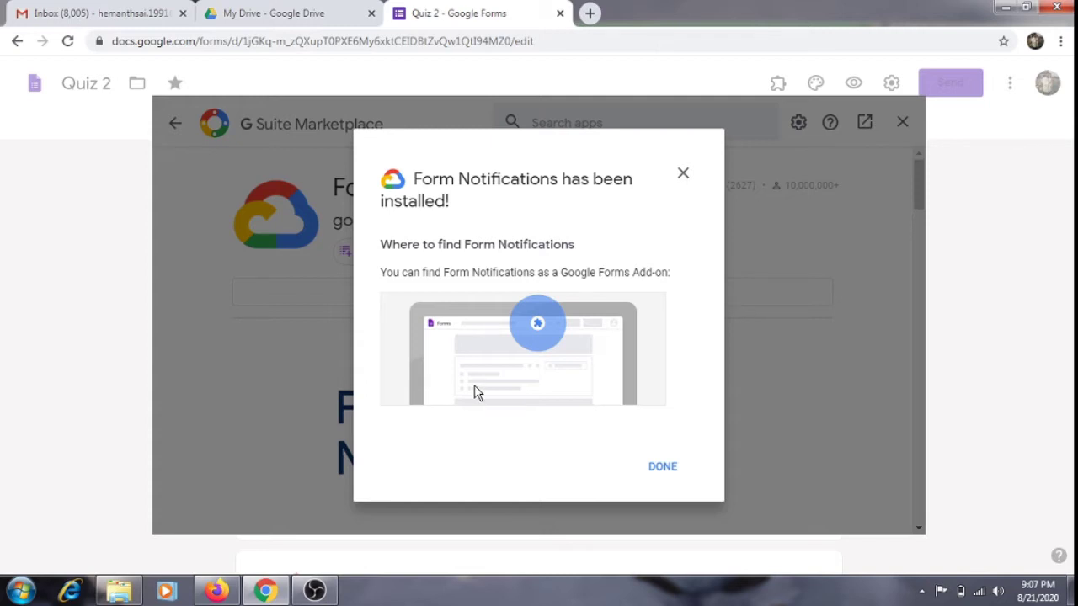
Dismiss the install confirmation, close the Marketplace, and look through the Quiz 2_SA-II questions.
{"action": "left_click", "coordinate": [653, 465]}
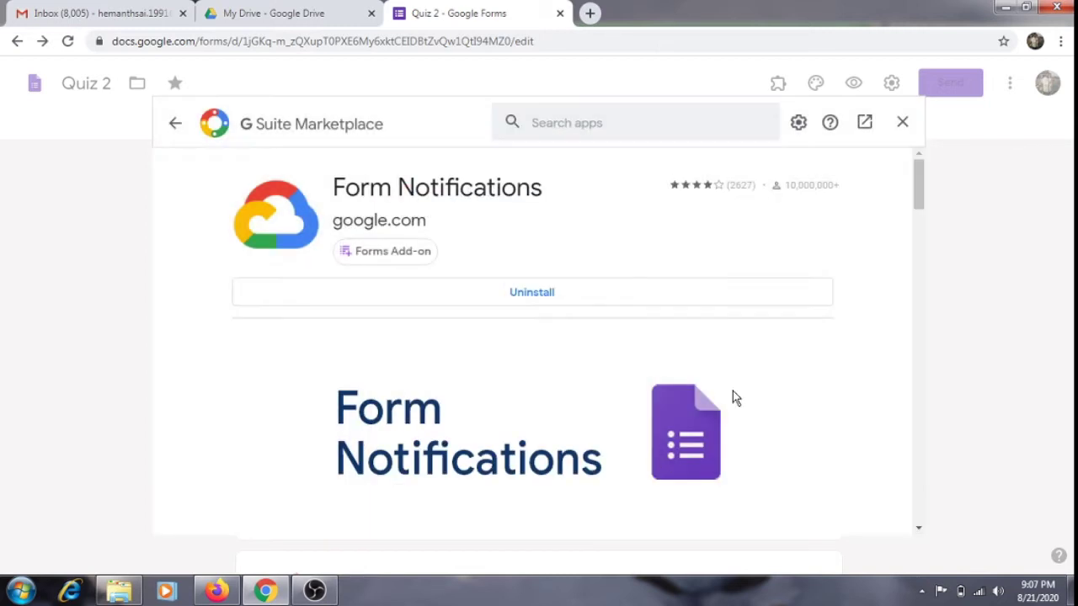
{"action": "left_click", "coordinate": [902, 127]}
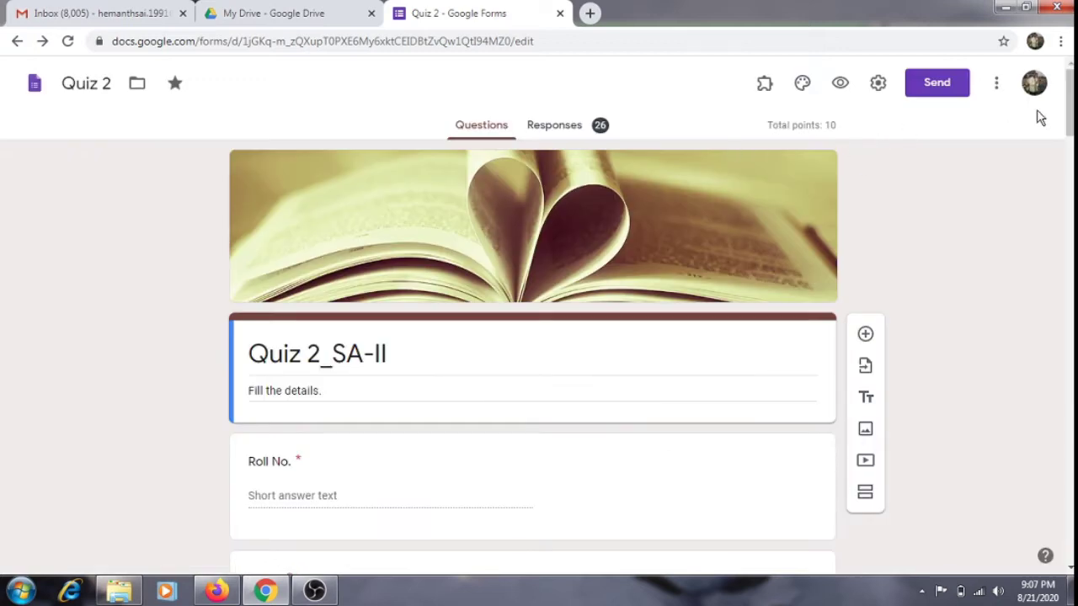
{"action": "scroll", "coordinate": [532, 353], "scroll_direction": "down", "scroll_amount": 10}
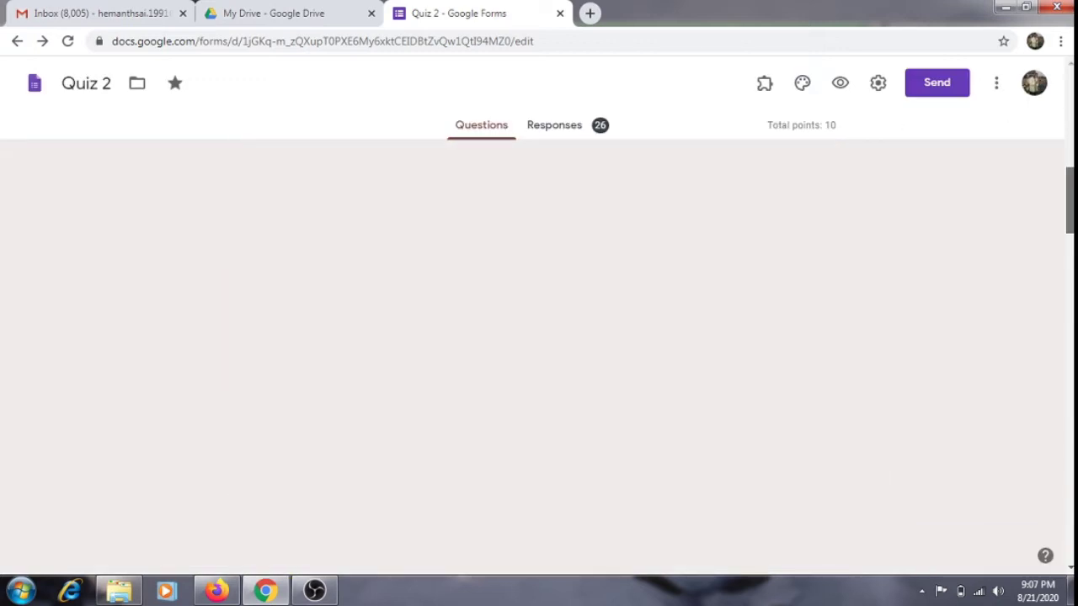
{"action": "scroll", "coordinate": [532, 354], "scroll_direction": "down", "scroll_amount": 10}
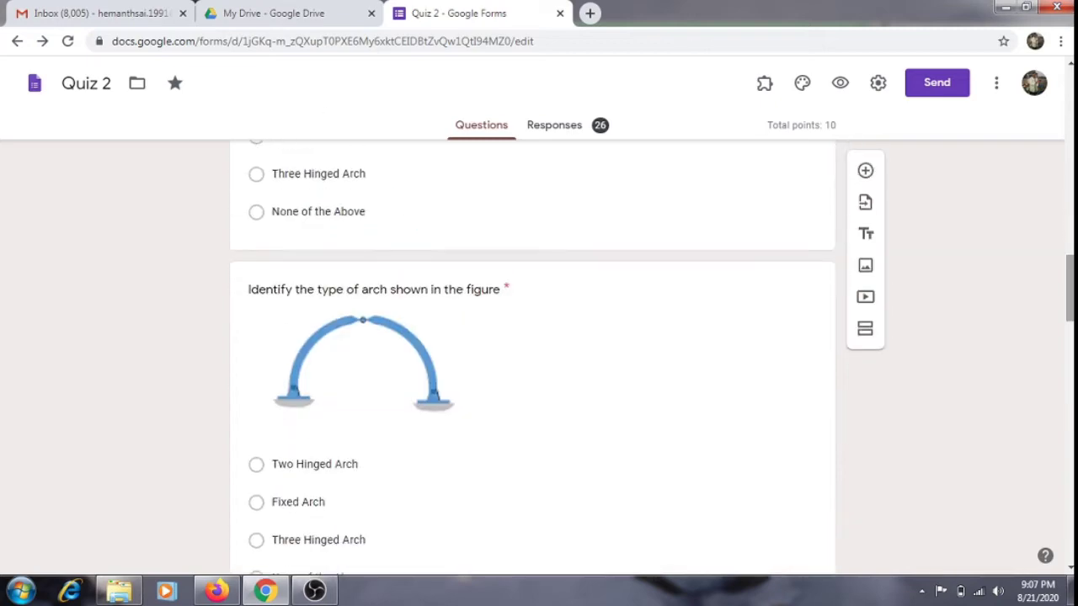
{"action": "scroll", "coordinate": [532, 354], "scroll_direction": "up", "scroll_amount": 10}
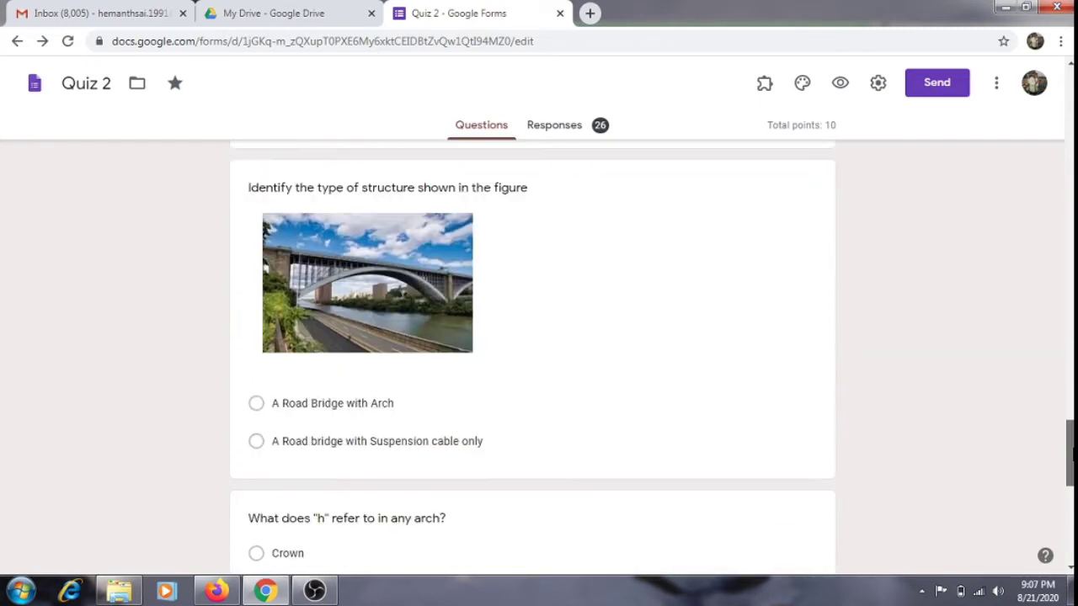
{"action": "left_click_drag", "start_coordinate": [1071, 296], "coordinate": [1073, 107]}
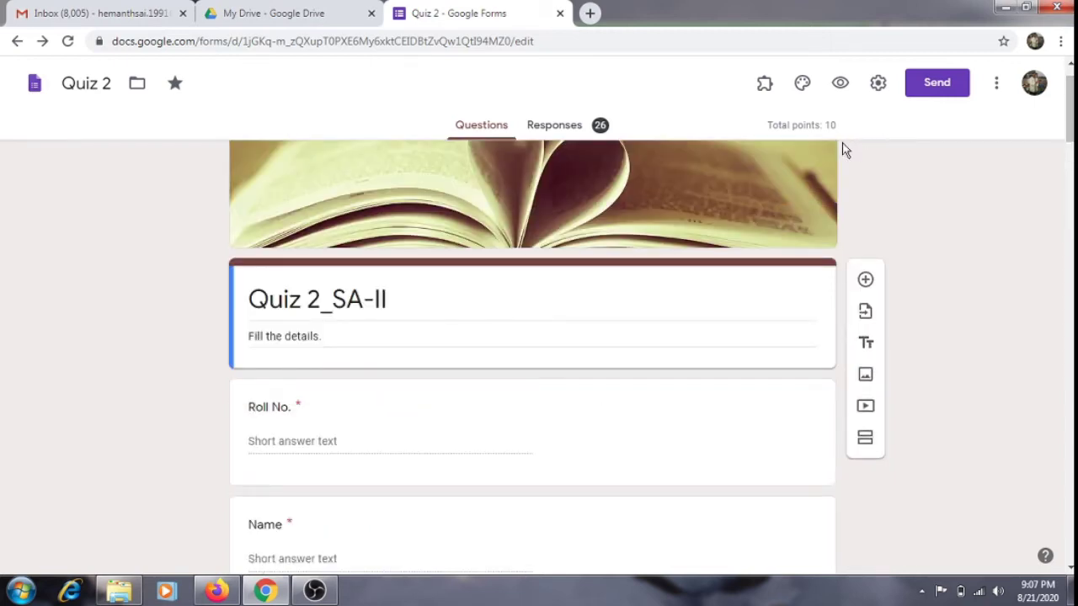
Check Form Notifications in the Add-ons list, then reload the Quiz 2 editor page.
{"action": "left_click", "coordinate": [768, 86]}
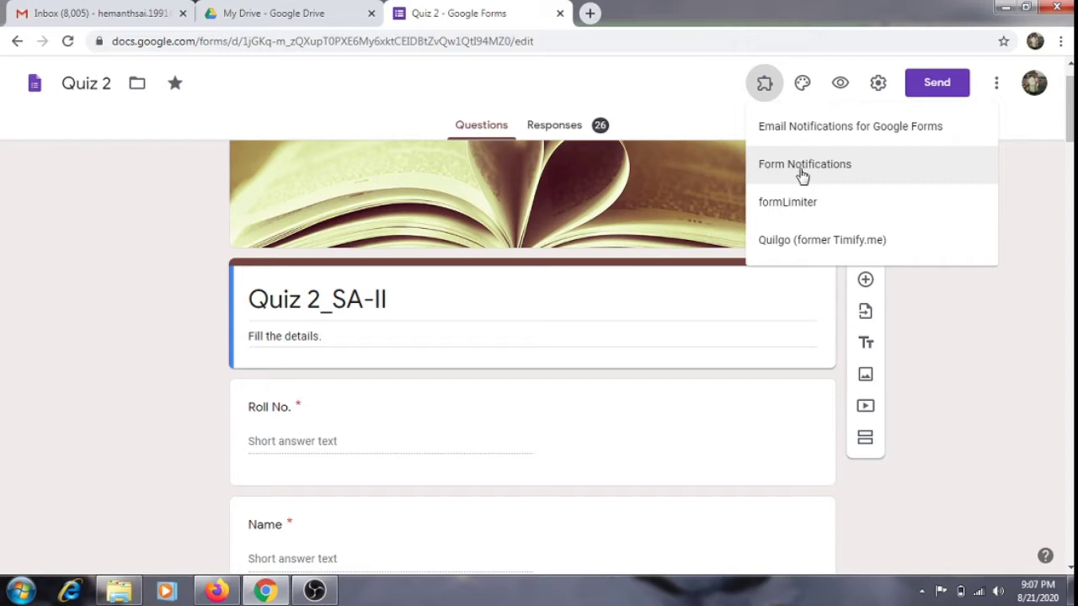
{"action": "left_click", "coordinate": [802, 173]}
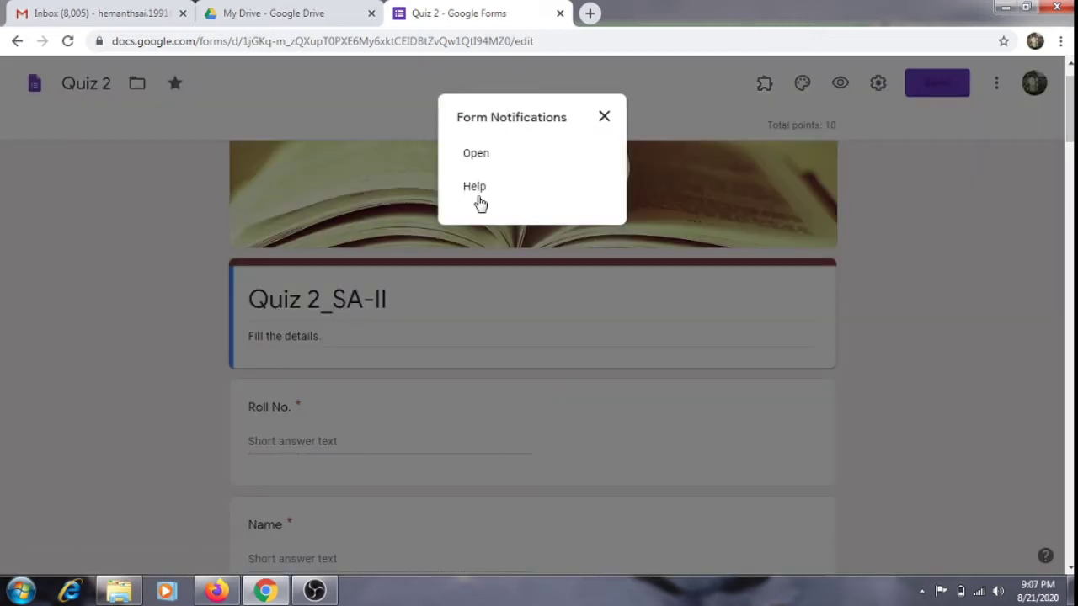
{"action": "left_click", "coordinate": [607, 119]}
{"action": "left_click", "coordinate": [585, 42]}
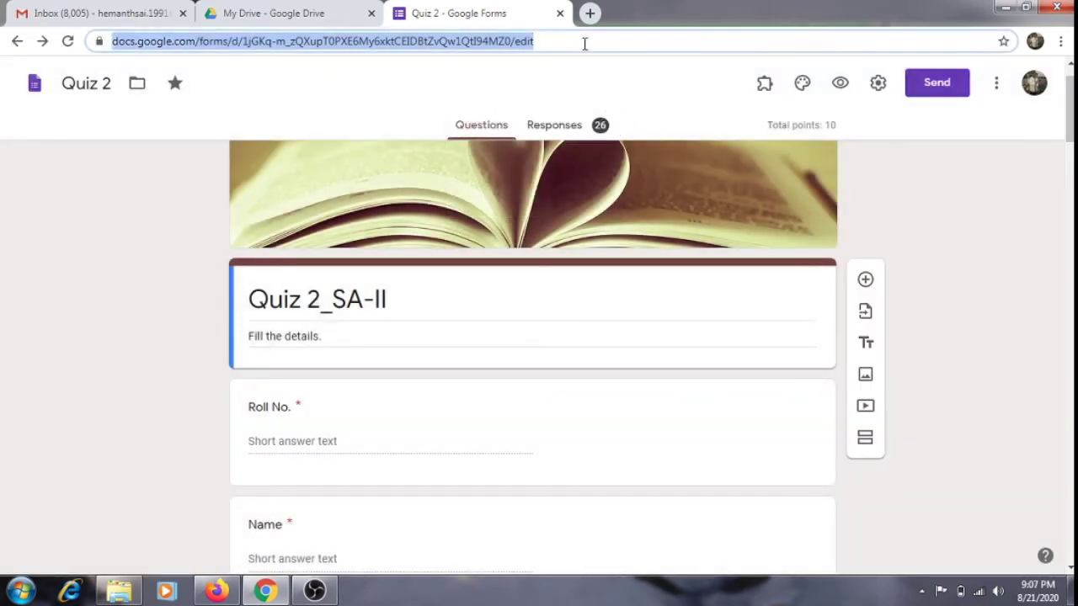
{"action": "key", "text": "Return"}
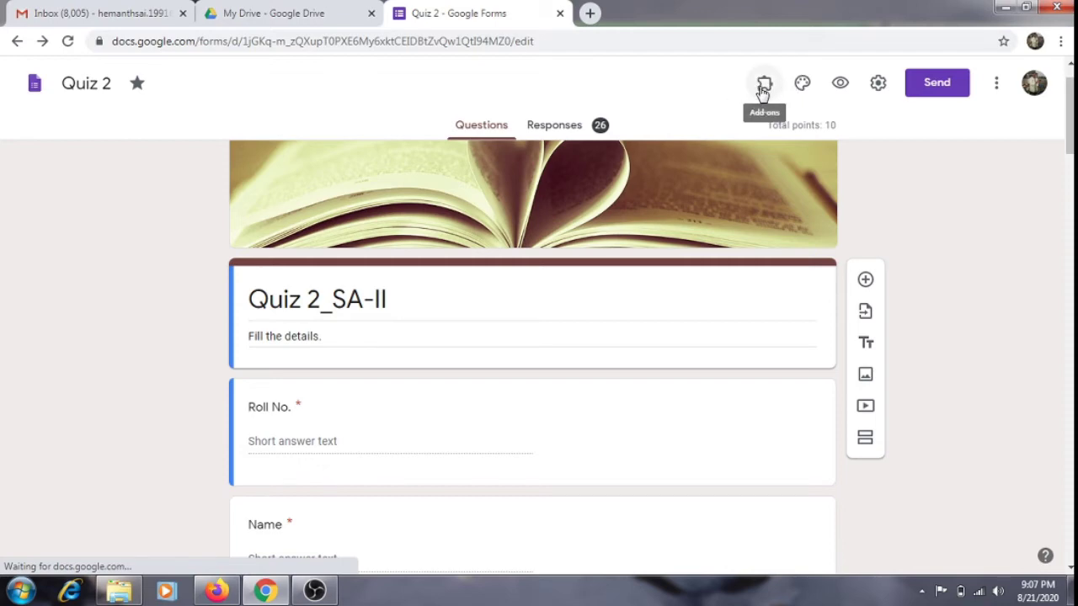
Launch the Form Notifications configuration panel from the Add-ons menu.
{"action": "left_click", "coordinate": [761, 89]}
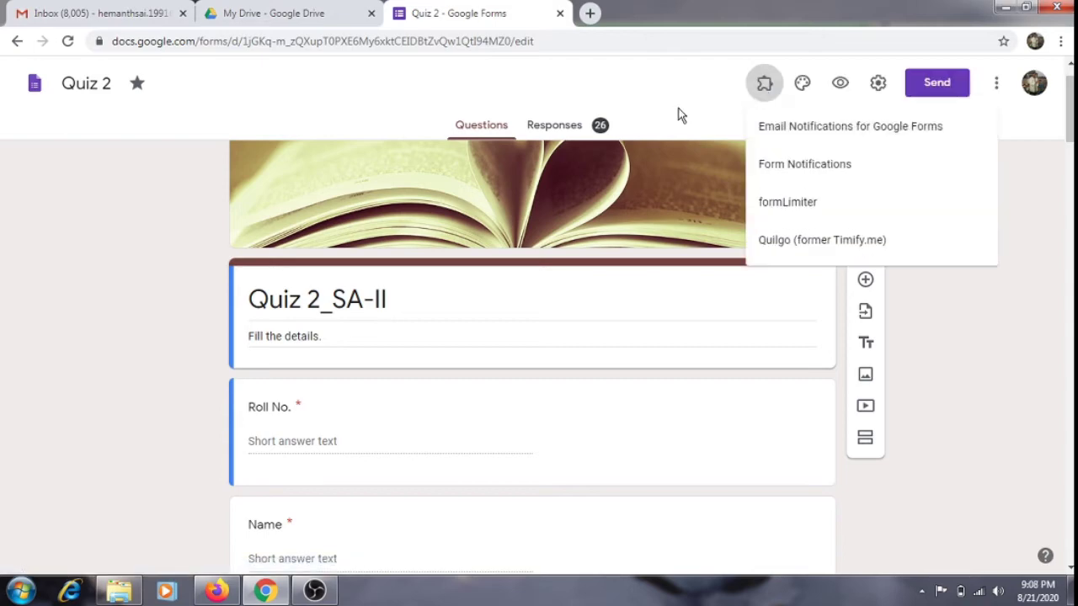
{"action": "left_click", "coordinate": [764, 160]}
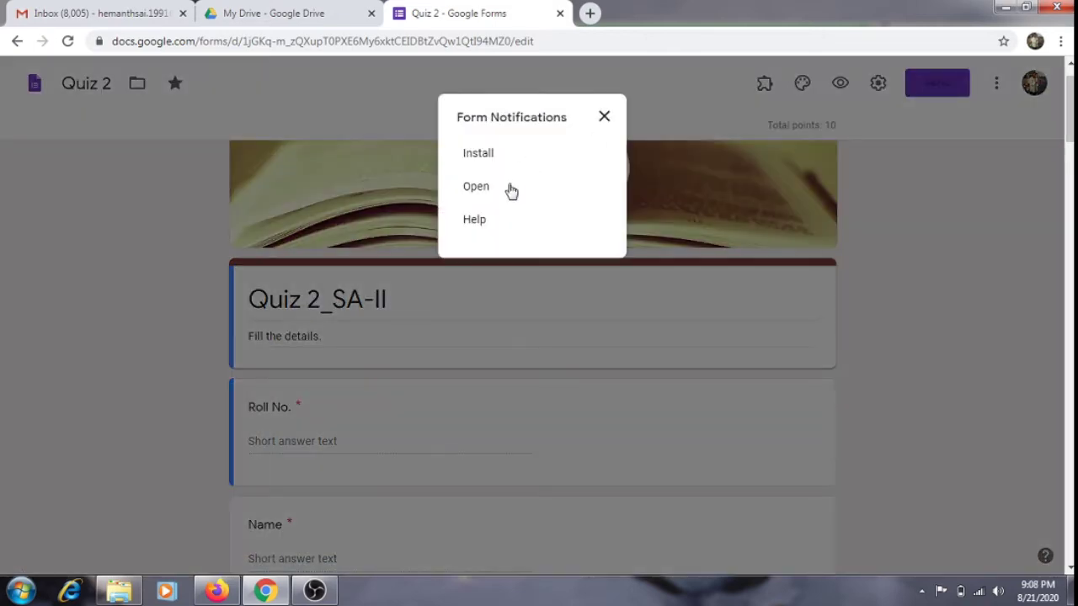
{"action": "left_click", "coordinate": [490, 190]}
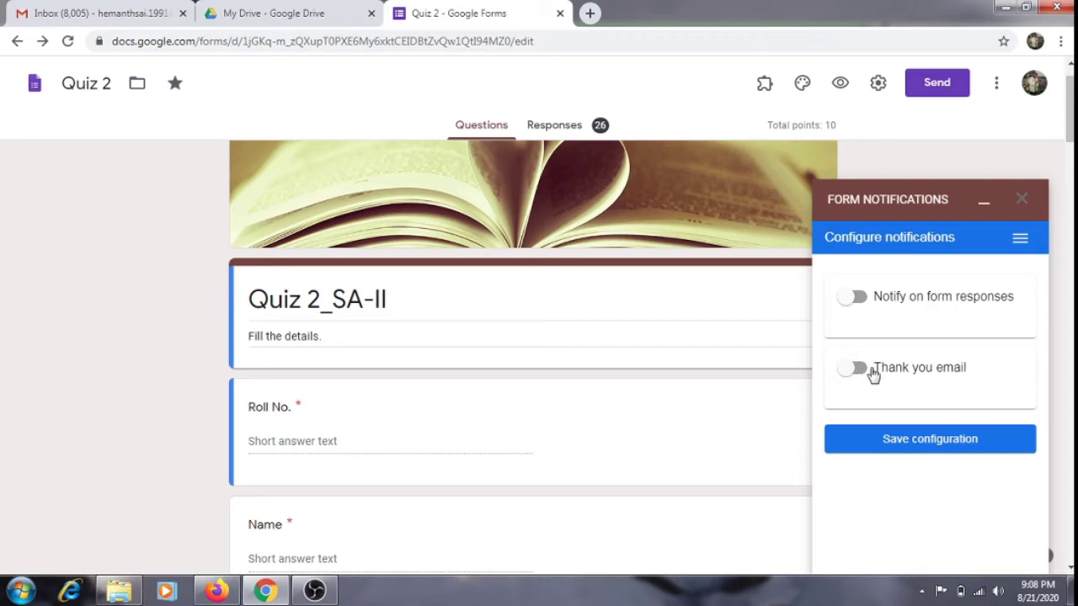
Enable response notifications sent every 27 responses and switch on the thank-you email.
{"action": "left_click", "coordinate": [864, 306]}
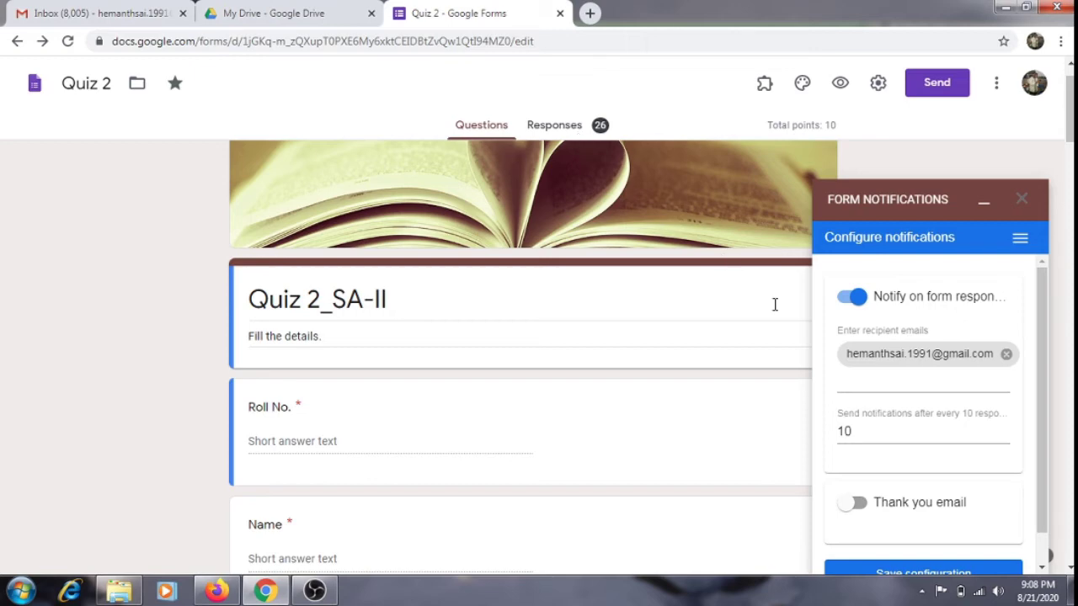
{"action": "left_click", "coordinate": [864, 433]}
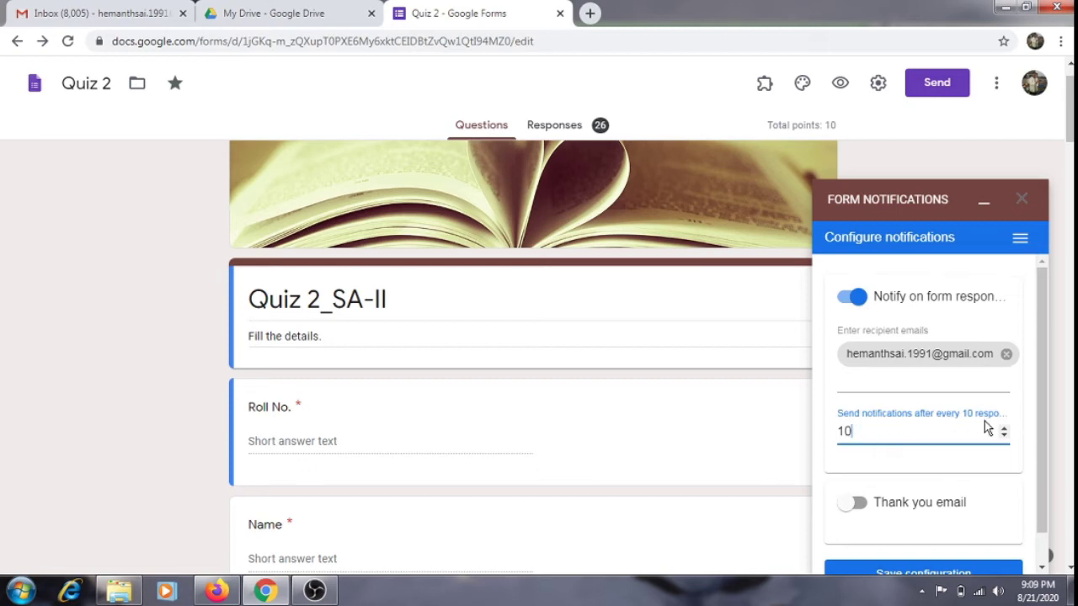
{"action": "key", "text": "BackSpace"}
{"action": "type", "text": "00"}
{"action": "key", "text": "BackSpace"}
{"action": "key", "text": "BackSpace"}
{"action": "key", "text": "BackSpace"}
{"action": "type", "text": "27"}
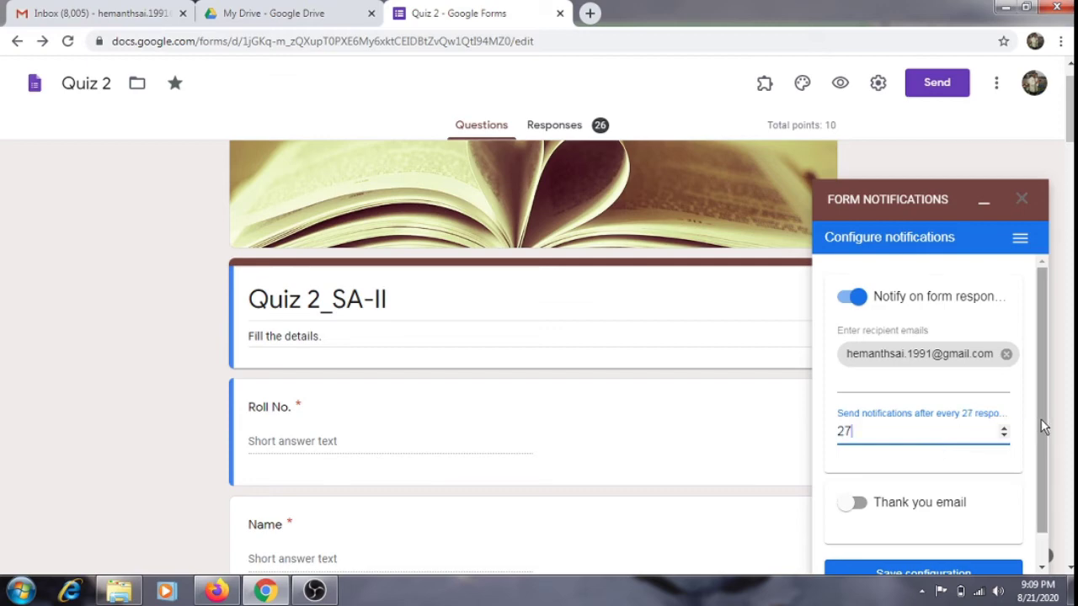
{"action": "left_click_drag", "start_coordinate": [1040, 418], "coordinate": [1040, 472]}
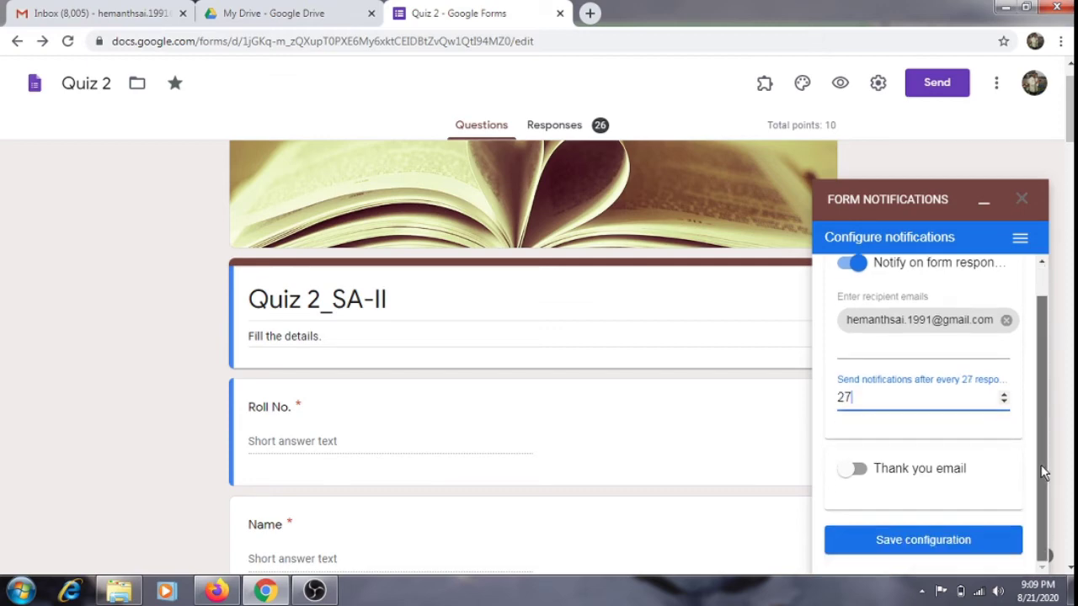
{"action": "left_click", "coordinate": [867, 477]}
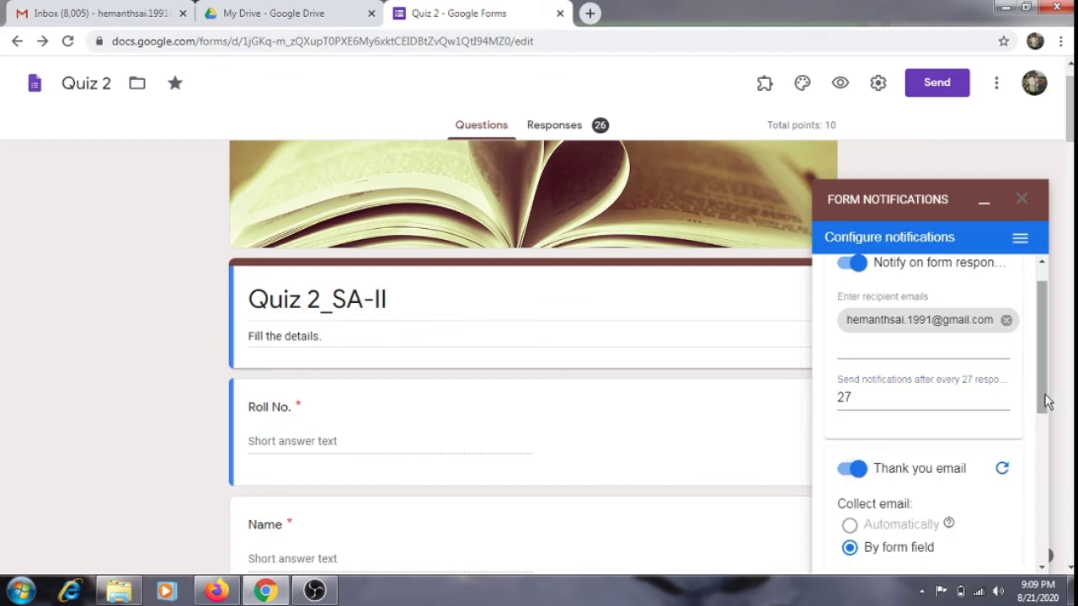
{"action": "left_click_drag", "start_coordinate": [1043, 396], "coordinate": [1045, 450]}
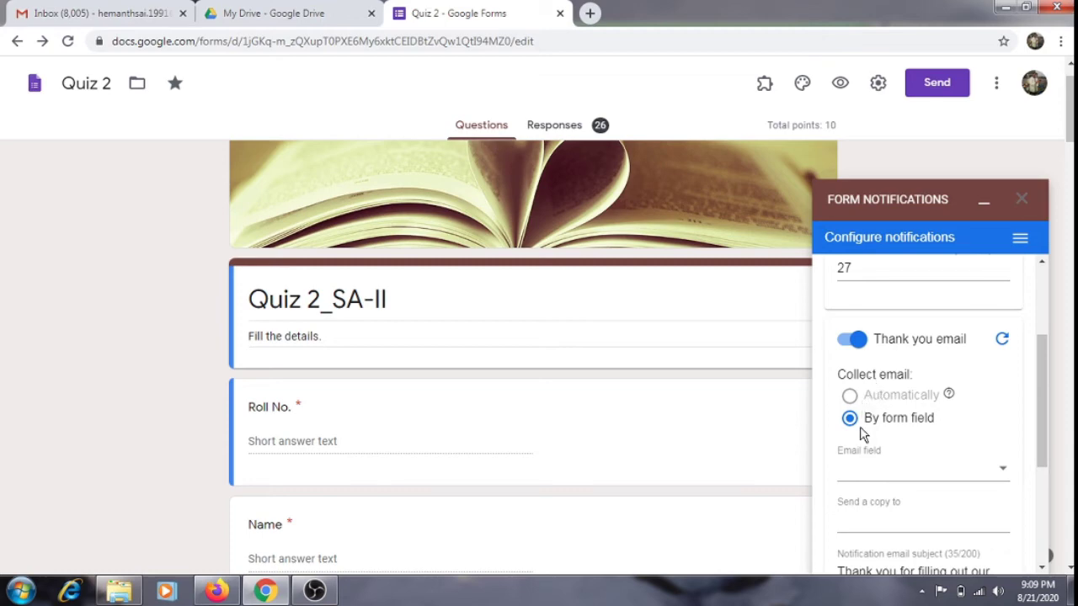
Set the thank-you email recipient to By form field, using the Email question.
{"action": "left_click", "coordinate": [1004, 469]}
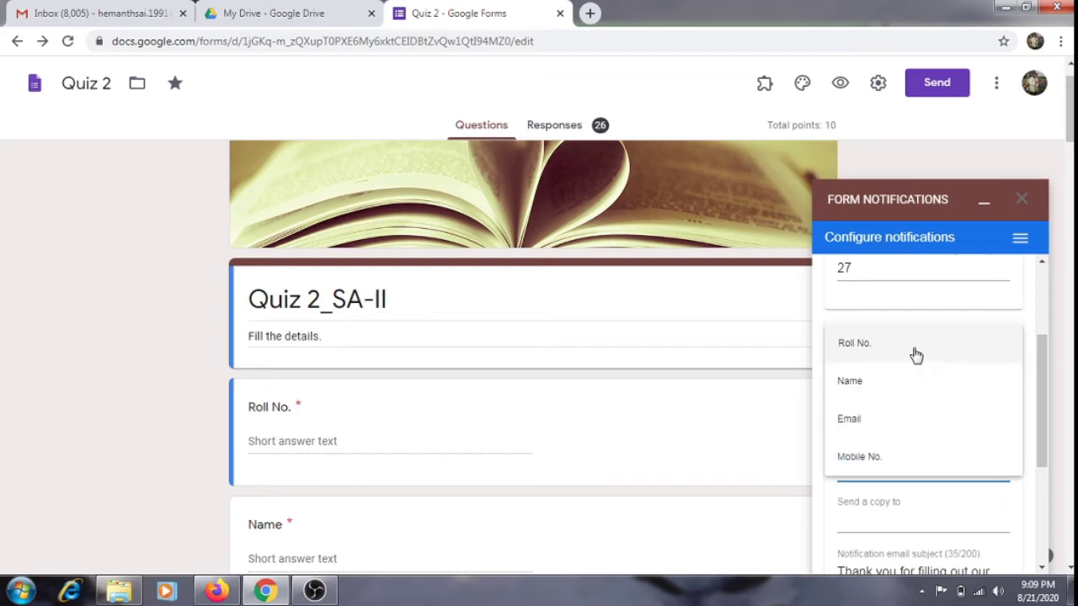
{"action": "left_click", "coordinate": [901, 433]}
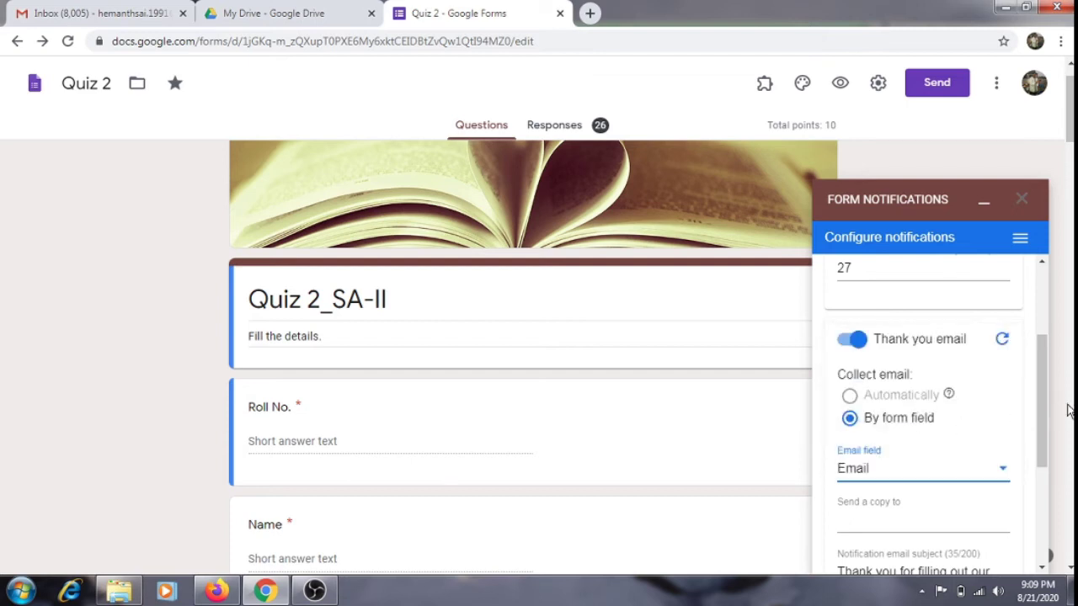
{"action": "left_click_drag", "start_coordinate": [1041, 382], "coordinate": [1039, 448]}
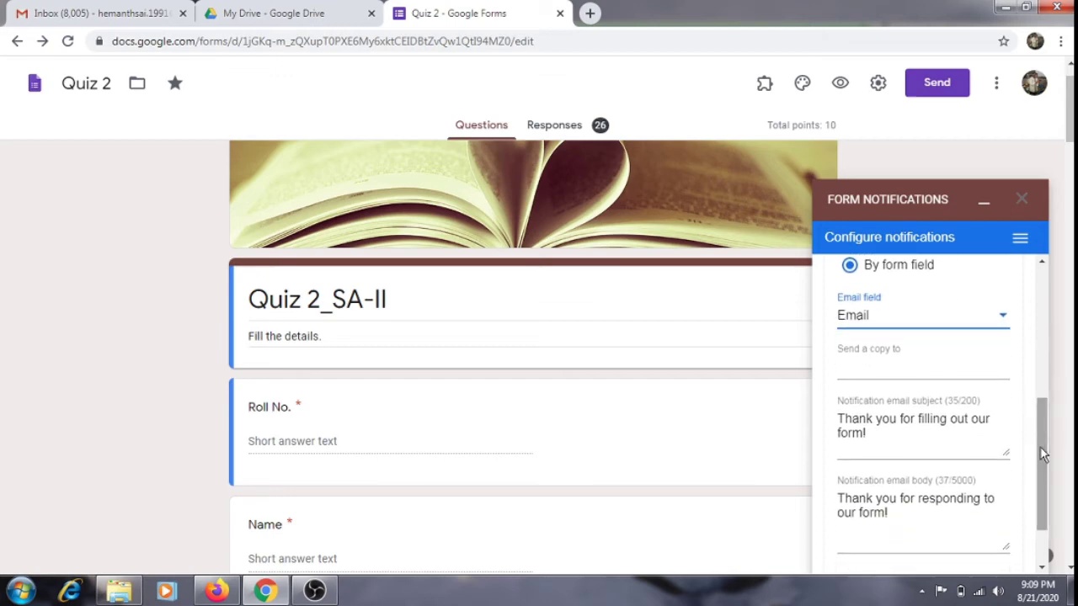
Append 'Thank you again' to the email body, leaving the subject unchanged, and save the configuration.
{"action": "left_click", "coordinate": [878, 439]}
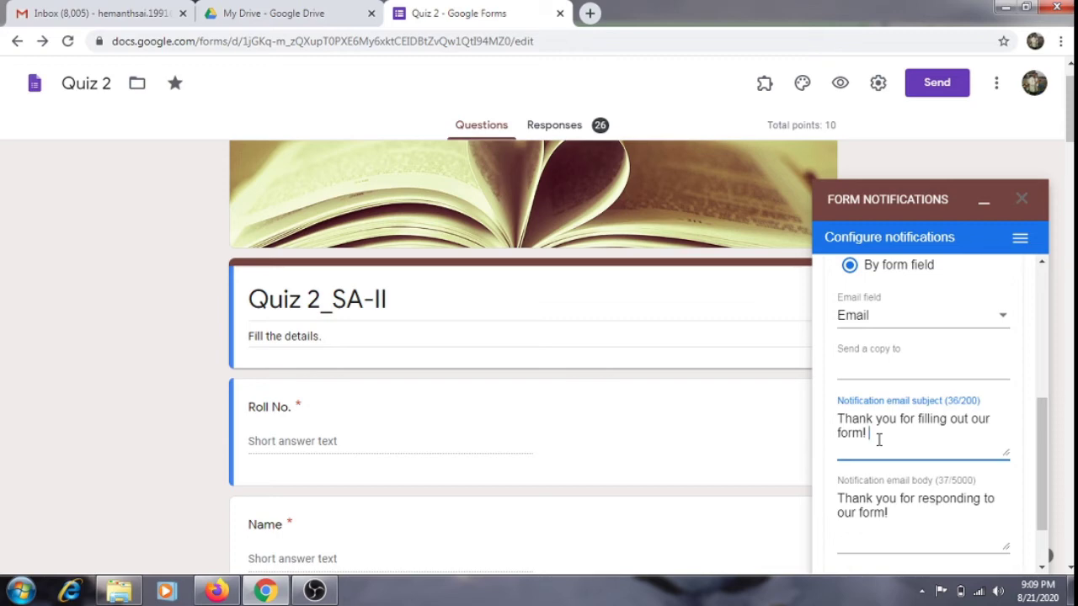
{"action": "type", "text": "Thank you again"}
{"action": "key", "text": "shift+Left"}
{"action": "key", "text": "shift+Left"}
{"action": "key", "text": "shift+Left"}
{"action": "key", "text": "shift+Left"}
{"action": "key", "text": "shift+Left"}
{"action": "key", "text": "shift+Left"}
{"action": "key", "text": "shift+Left"}
{"action": "key", "text": "shift+Left"}
{"action": "key", "text": "shift+Left"}
{"action": "key", "text": "shift+Left"}
{"action": "key", "text": "shift+Left"}
{"action": "key", "text": "shift+Left"}
{"action": "key", "text": "shift+Left"}
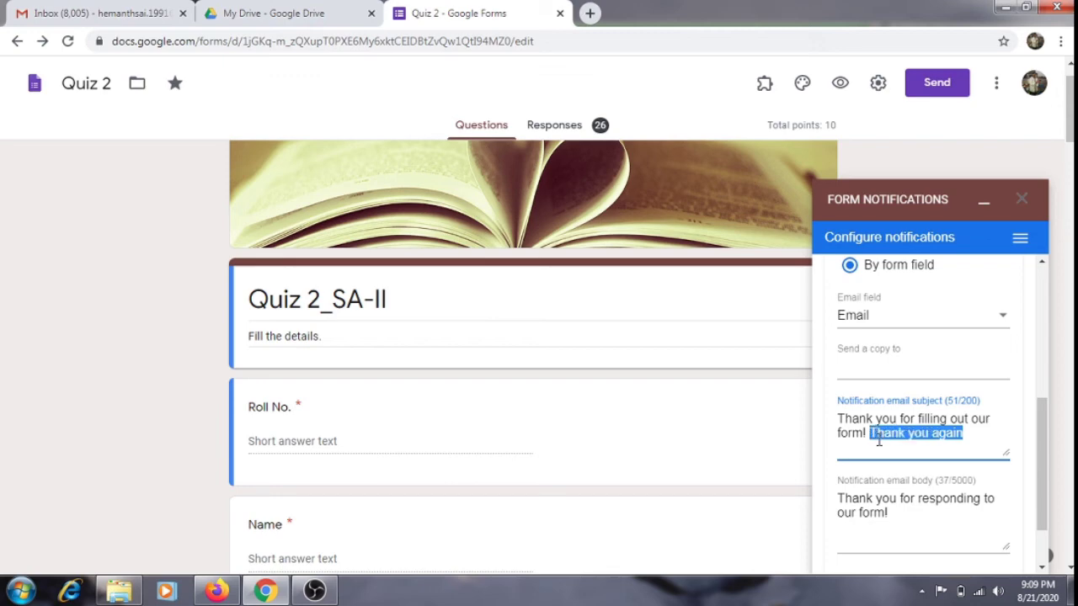
{"action": "key", "text": "BackSpace"}
{"action": "left_click", "coordinate": [907, 508]}
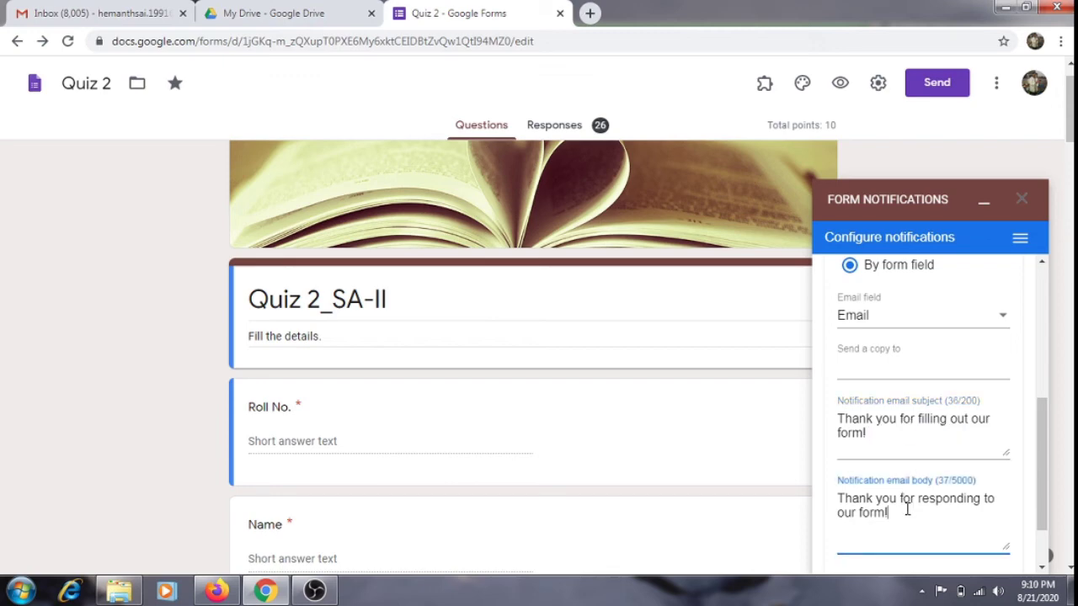
{"action": "type", "text": "Thank you again"}
{"action": "left_click_drag", "start_coordinate": [1043, 441], "coordinate": [1041, 496]}
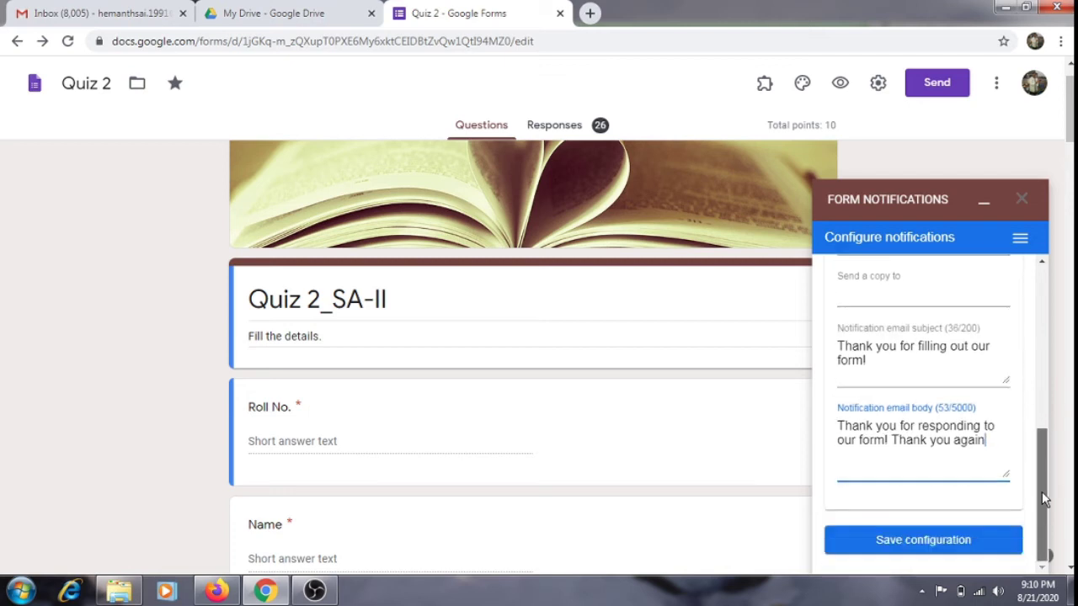
{"action": "left_click", "coordinate": [983, 549]}
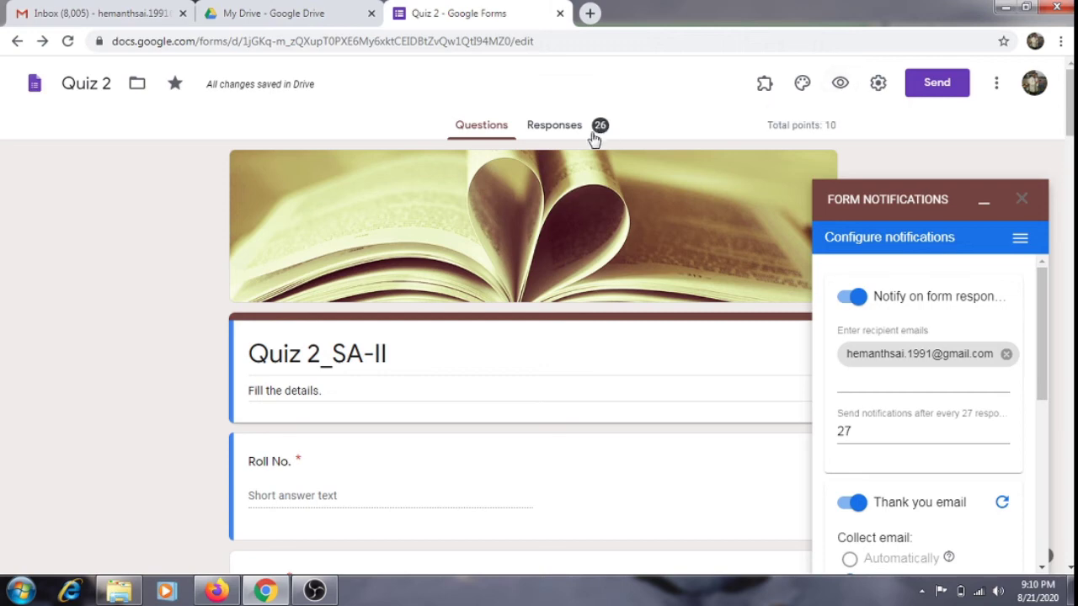
Open the form preview and enter a test name and the respondent's email address.
{"action": "left_click", "coordinate": [842, 82]}
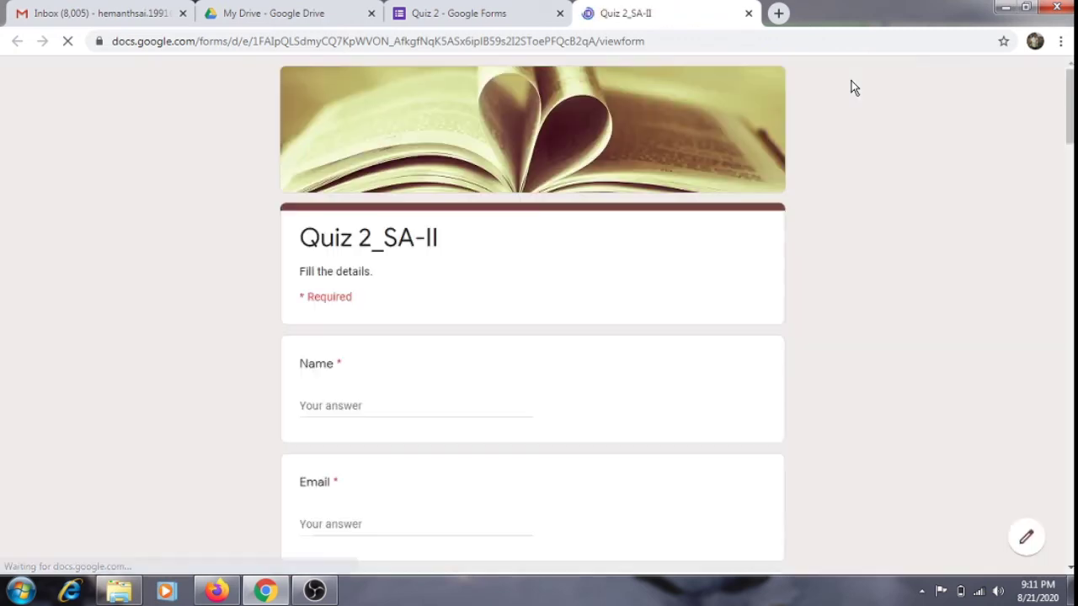
{"action": "left_click", "coordinate": [357, 412]}
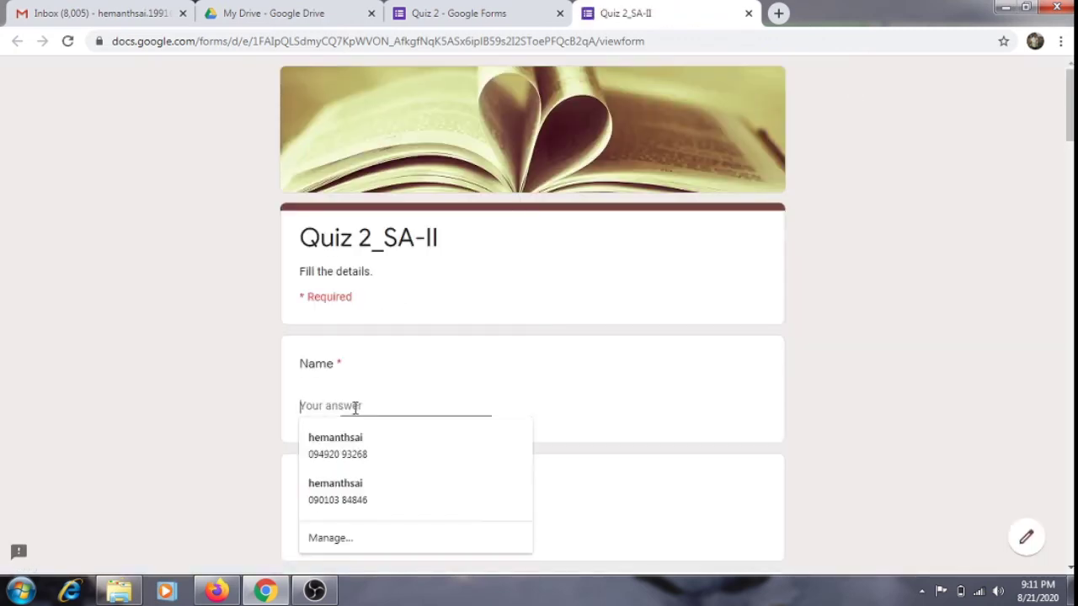
{"action": "type", "text": "xys"}
{"action": "left_click", "coordinate": [336, 524]}
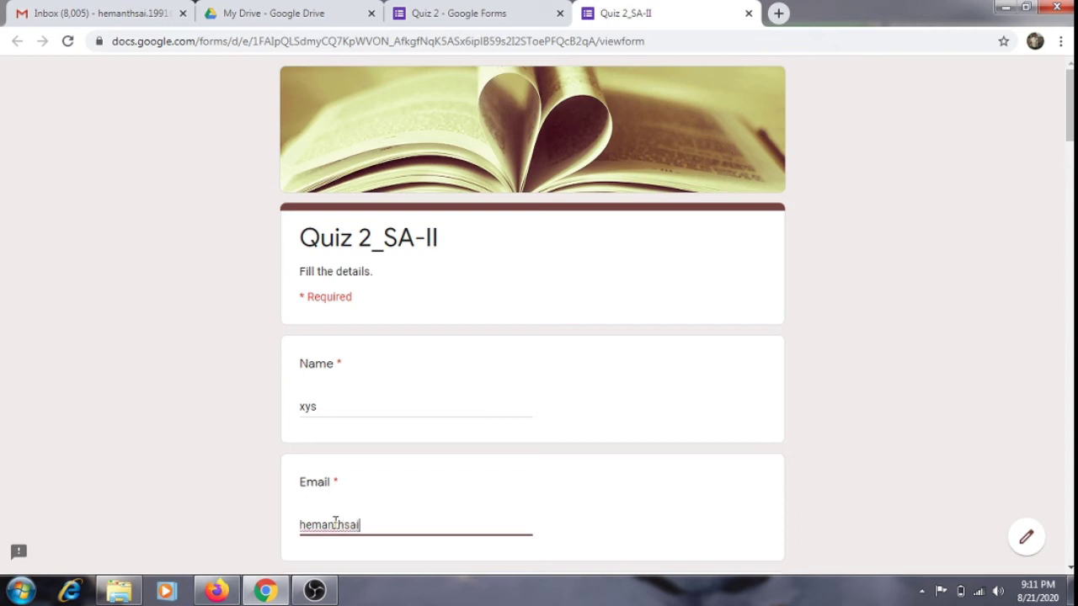
Enter a mobile number, fill in Roll No., and submit the test response.
{"action": "scroll", "coordinate": [1069, 105], "scroll_direction": "down", "scroll_amount": 6}
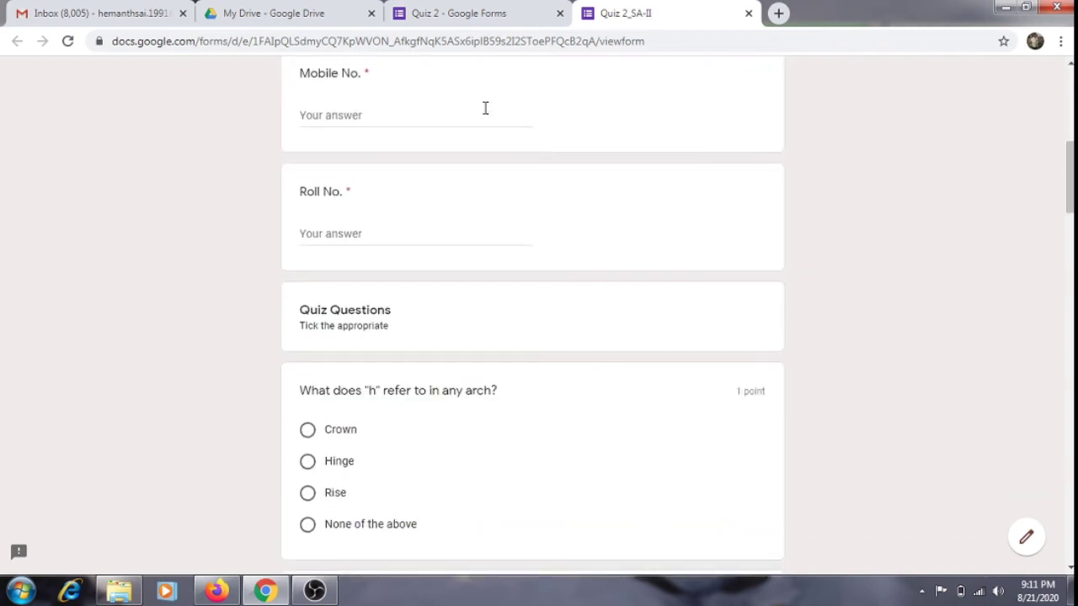
{"action": "left_click", "coordinate": [428, 118]}
{"action": "type", "text": "90000000000"}
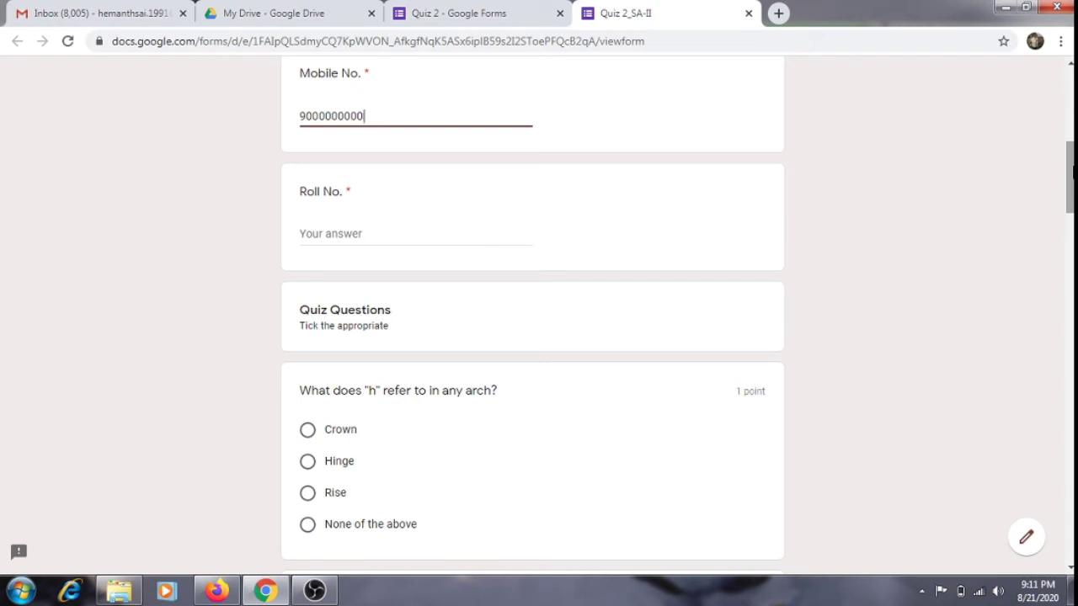
{"action": "key", "text": "BackSpace"}
{"action": "key", "text": "BackSpace"}
{"action": "key", "text": "BackSpace"}
{"action": "key", "text": "BackSpace"}
{"action": "key", "text": "BackSpace"}
{"action": "key", "text": "BackSpace"}
{"action": "key", "text": "BackSpace"}
{"action": "key", "text": "BackSpace"}
{"action": "key", "text": "BackSpace"}
{"action": "key", "text": "BackSpace"}
{"action": "type", "text": "12345667"}
{"action": "left_click", "coordinate": [468, 235]}
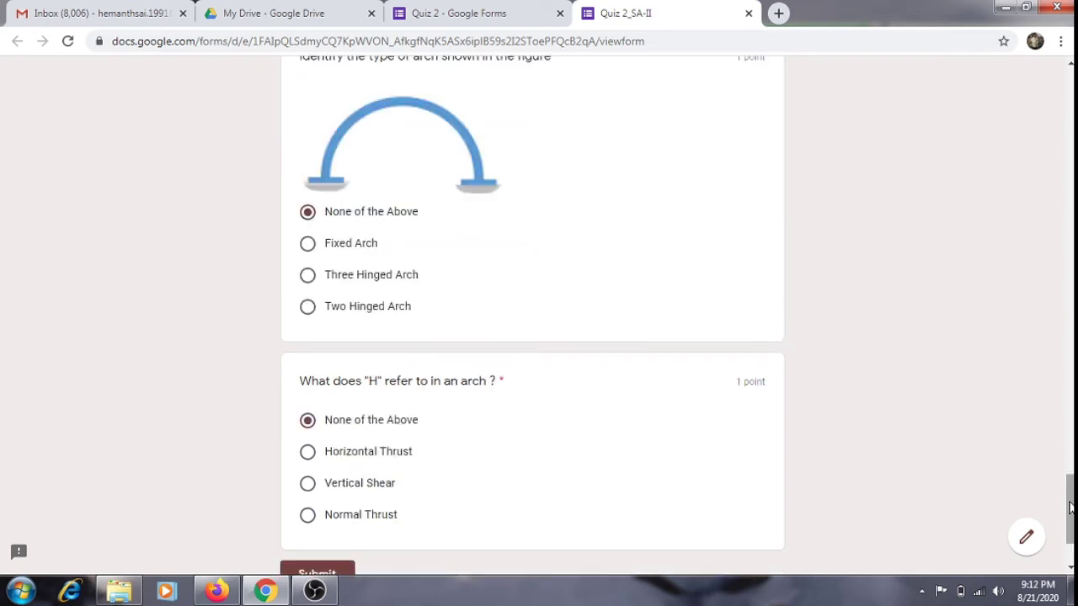
{"action": "left_click_drag", "start_coordinate": [1070, 507], "coordinate": [1070, 526]}
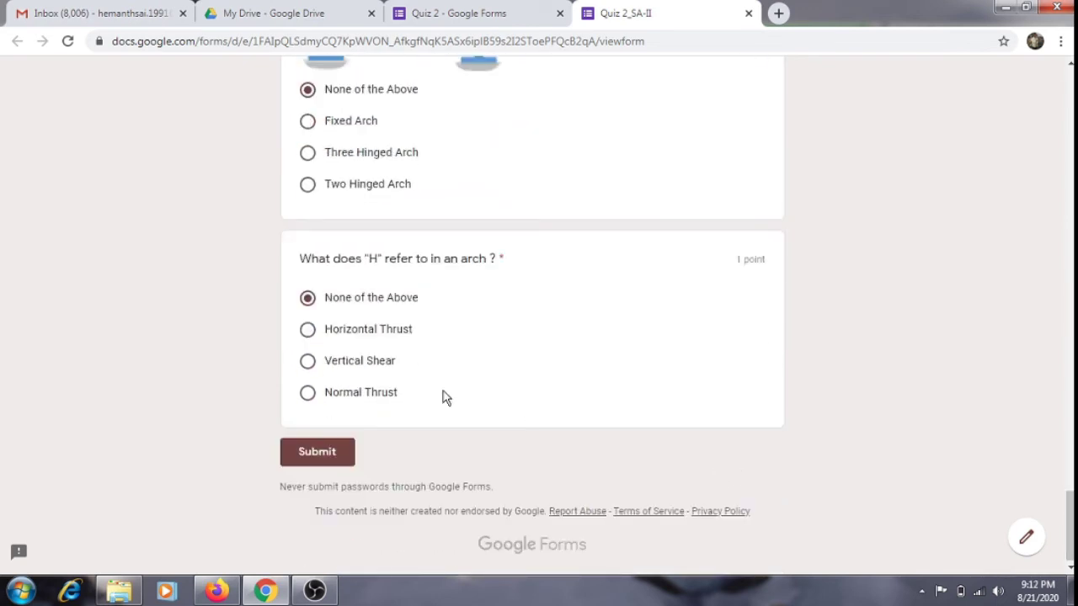
{"action": "left_click", "coordinate": [303, 453]}
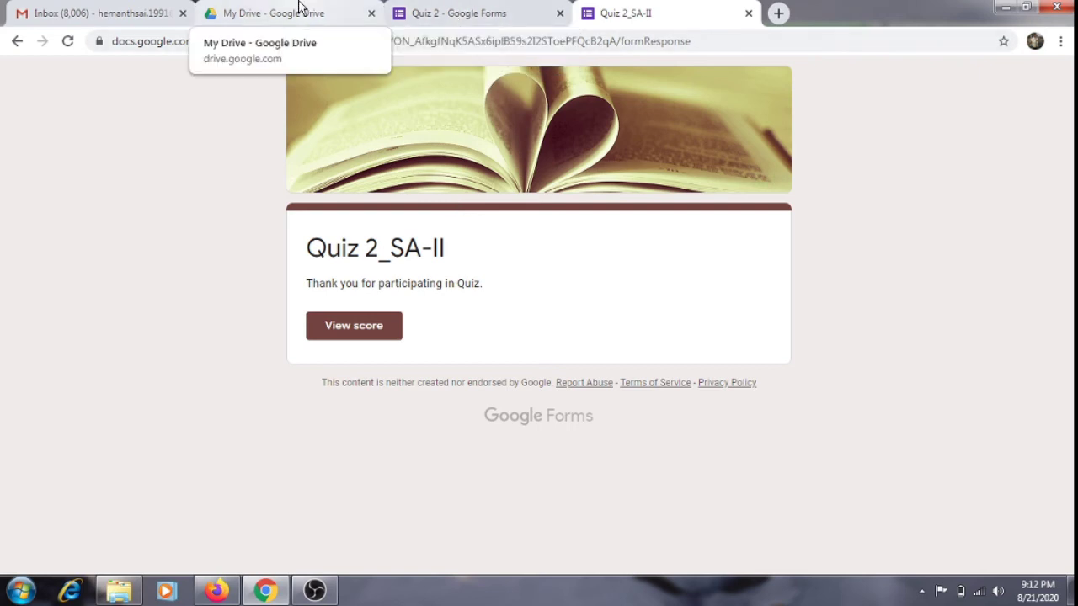
Close the Form Notifications sidebar in the Quiz 2 editor and switch to the Gmail tab.
{"action": "left_click", "coordinate": [475, 10]}
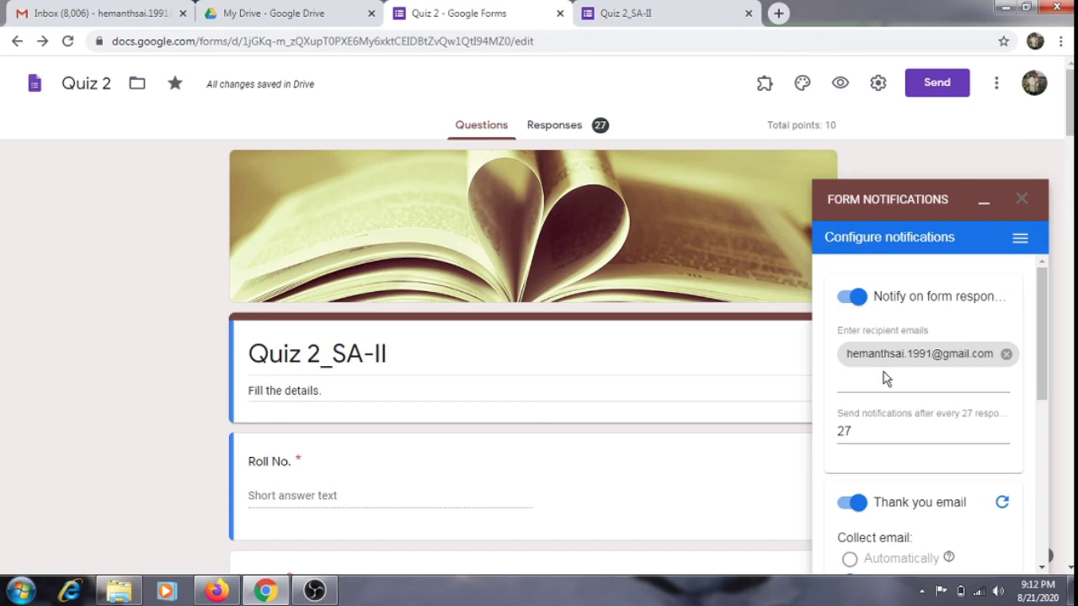
{"action": "left_click_drag", "start_coordinate": [1048, 356], "coordinate": [1048, 500]}
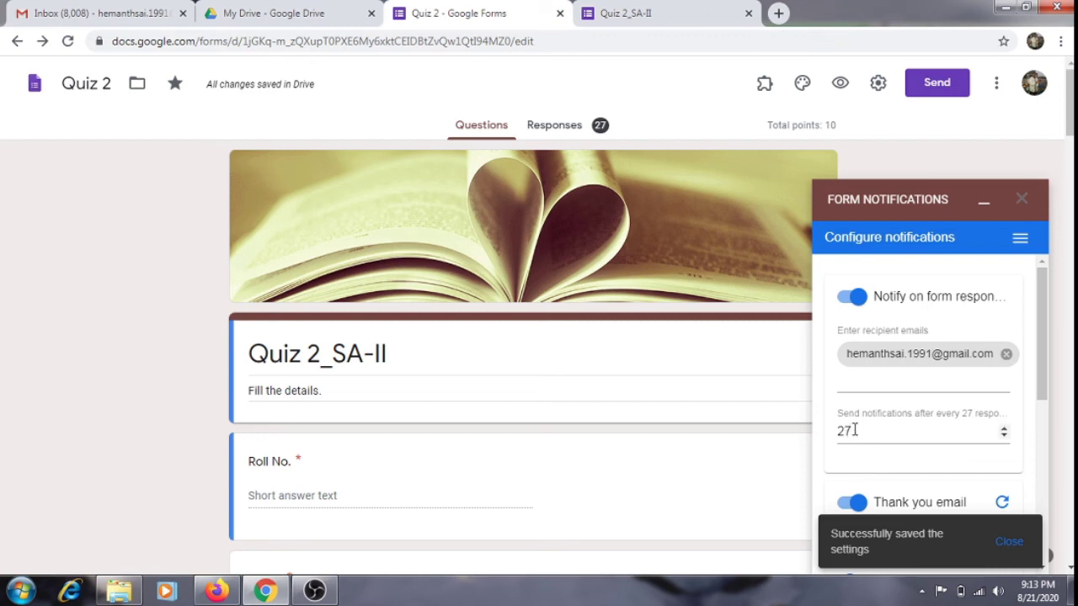
{"action": "left_click", "coordinate": [1021, 199]}
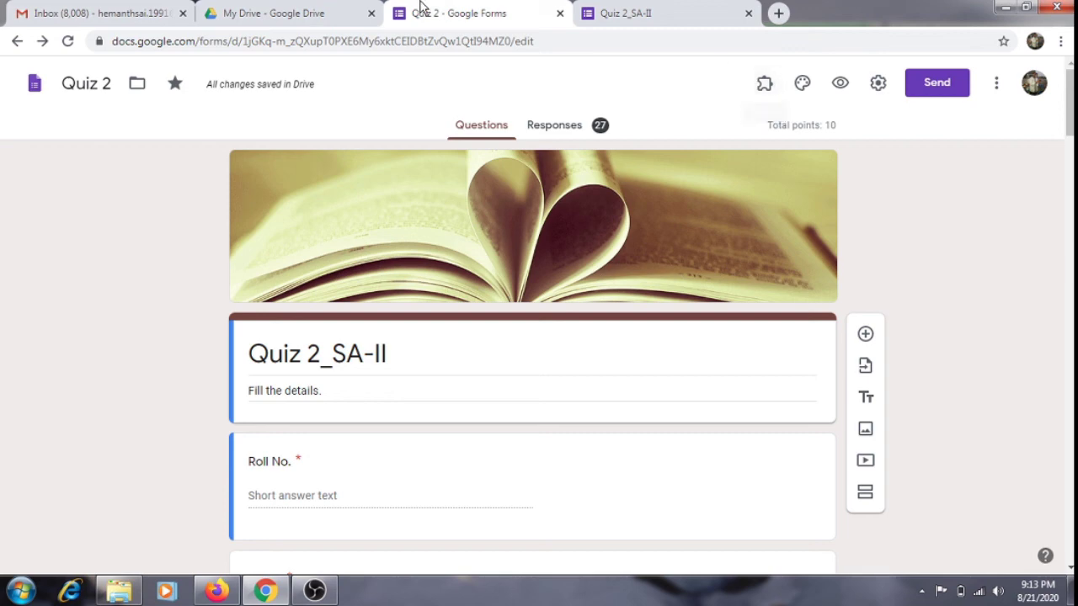
{"action": "left_click", "coordinate": [132, 9]}
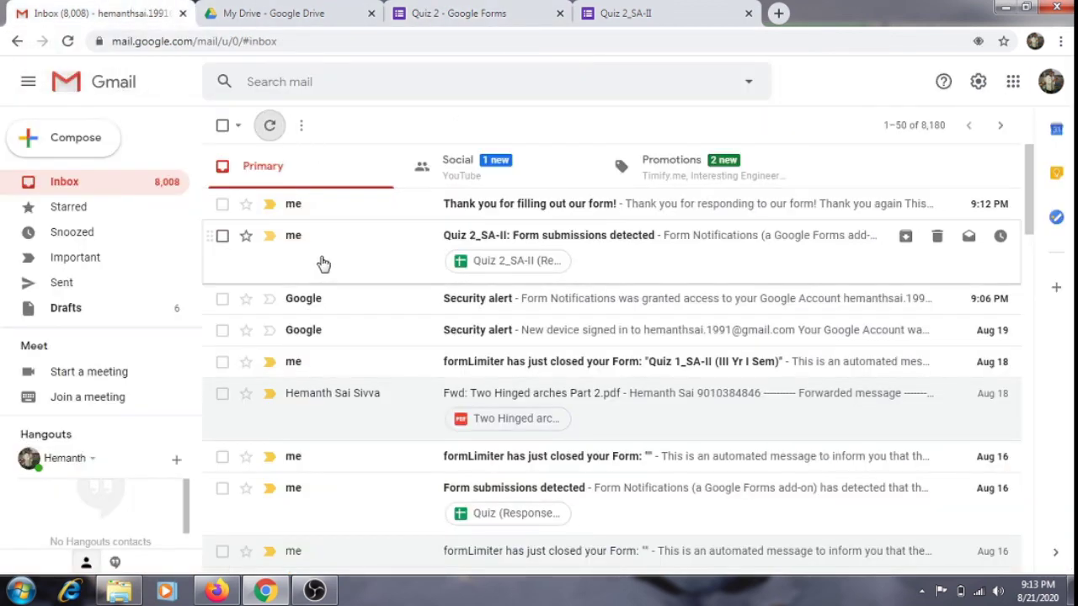
{"action": "left_click", "coordinate": [543, 259]}
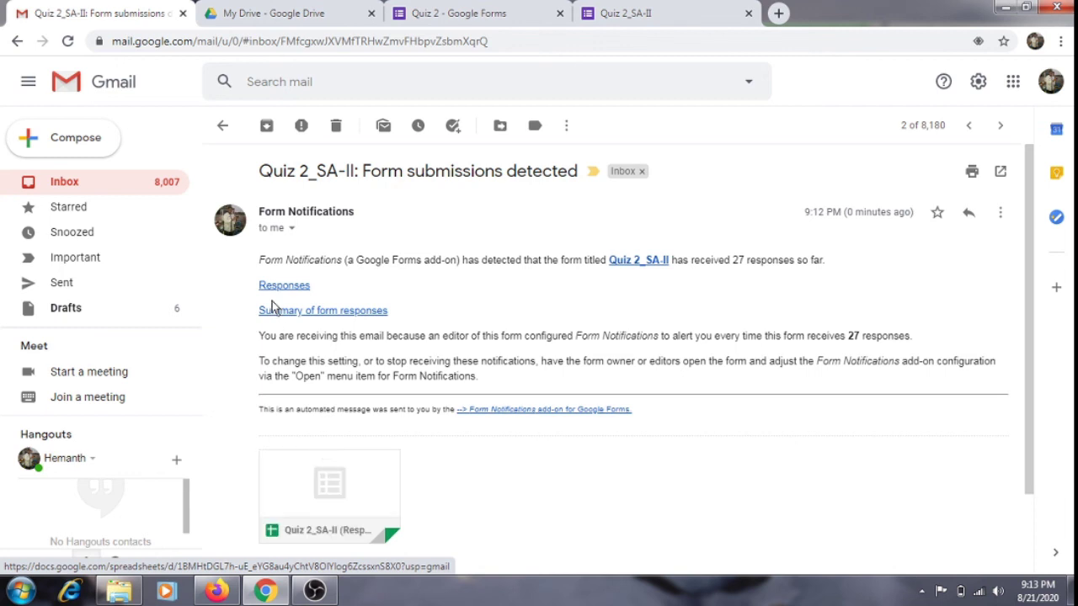
{"action": "left_click", "coordinate": [223, 127]}
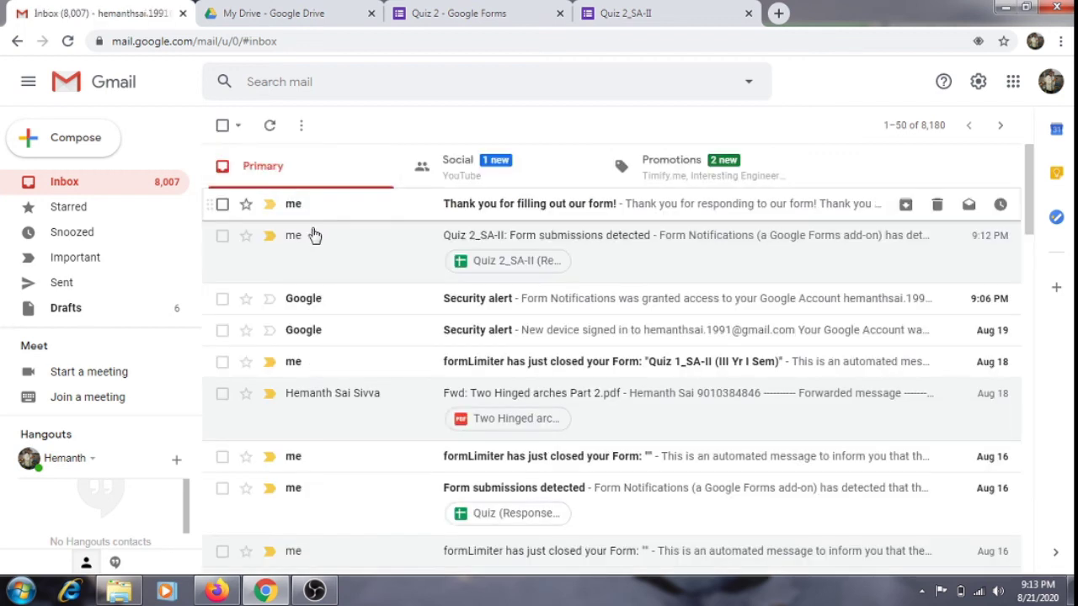
Open the 'Thank you for filling out our form!' email, confirm 'Thank you again' ends it, then view Quiz 2_SA-II's confirmation page.
{"action": "left_click", "coordinate": [328, 206]}
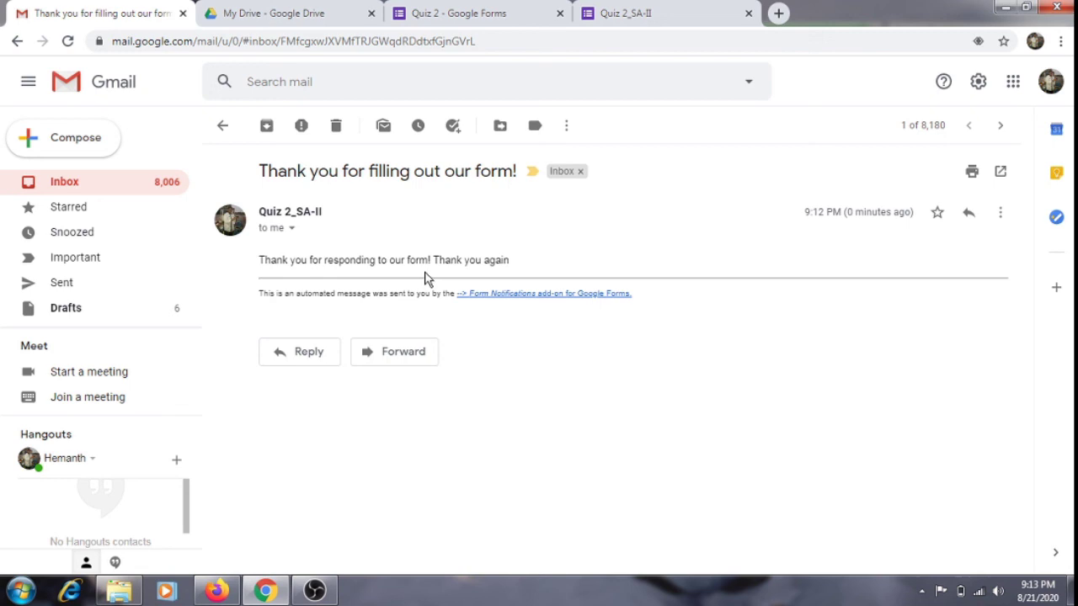
{"action": "left_click_drag", "start_coordinate": [511, 261], "coordinate": [429, 254]}
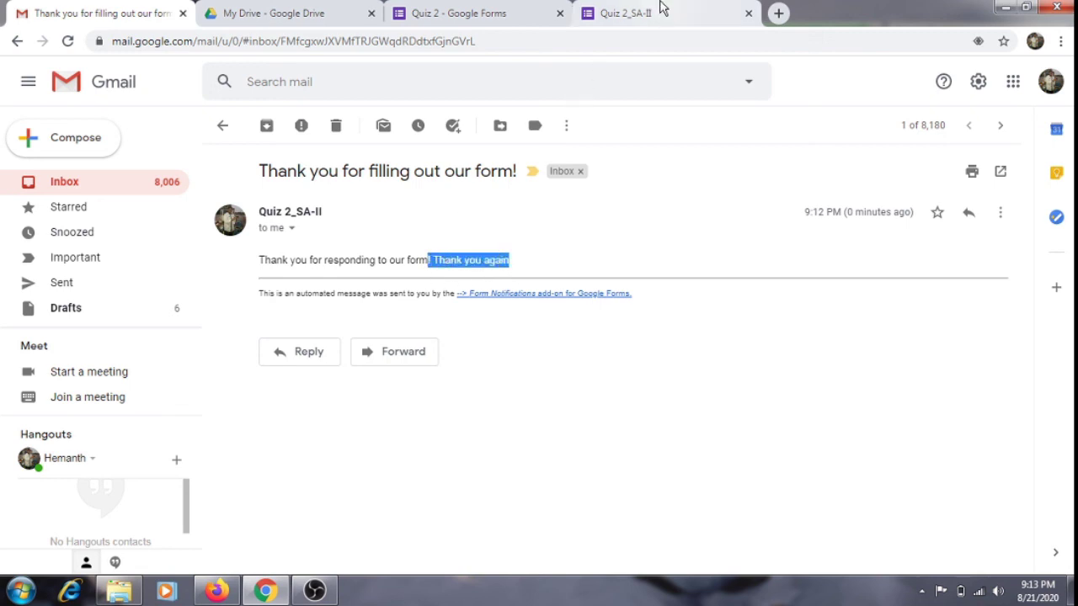
{"action": "left_click", "coordinate": [439, 9]}
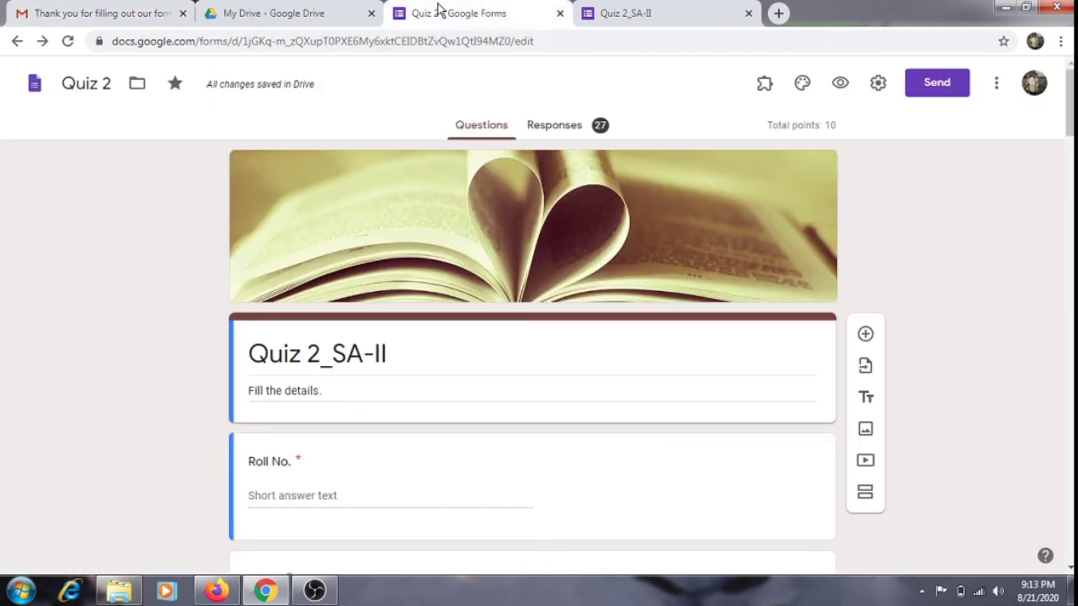
{"action": "left_click", "coordinate": [661, 8]}
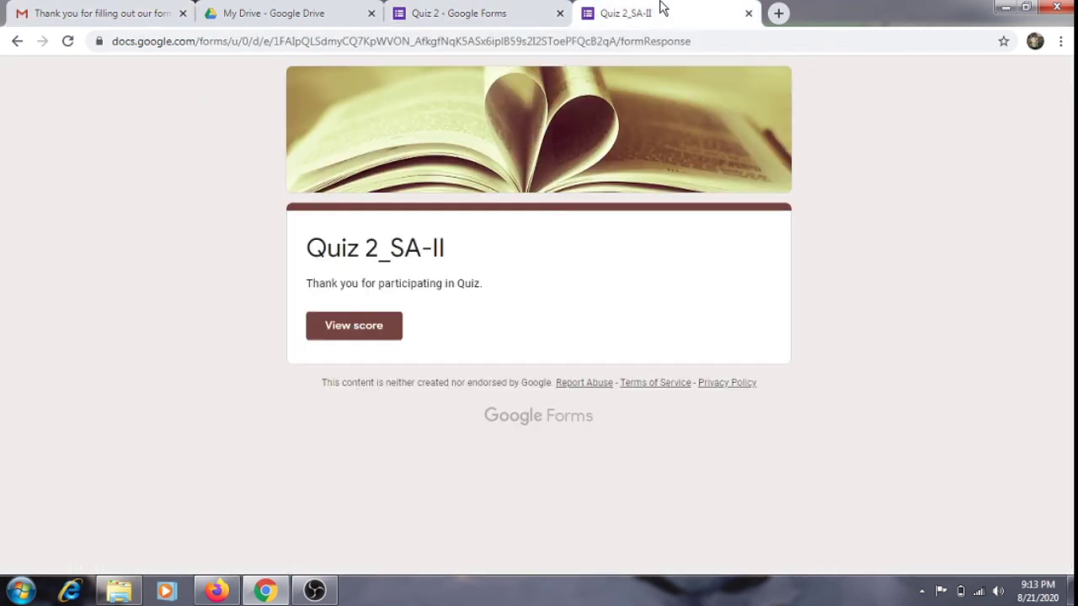